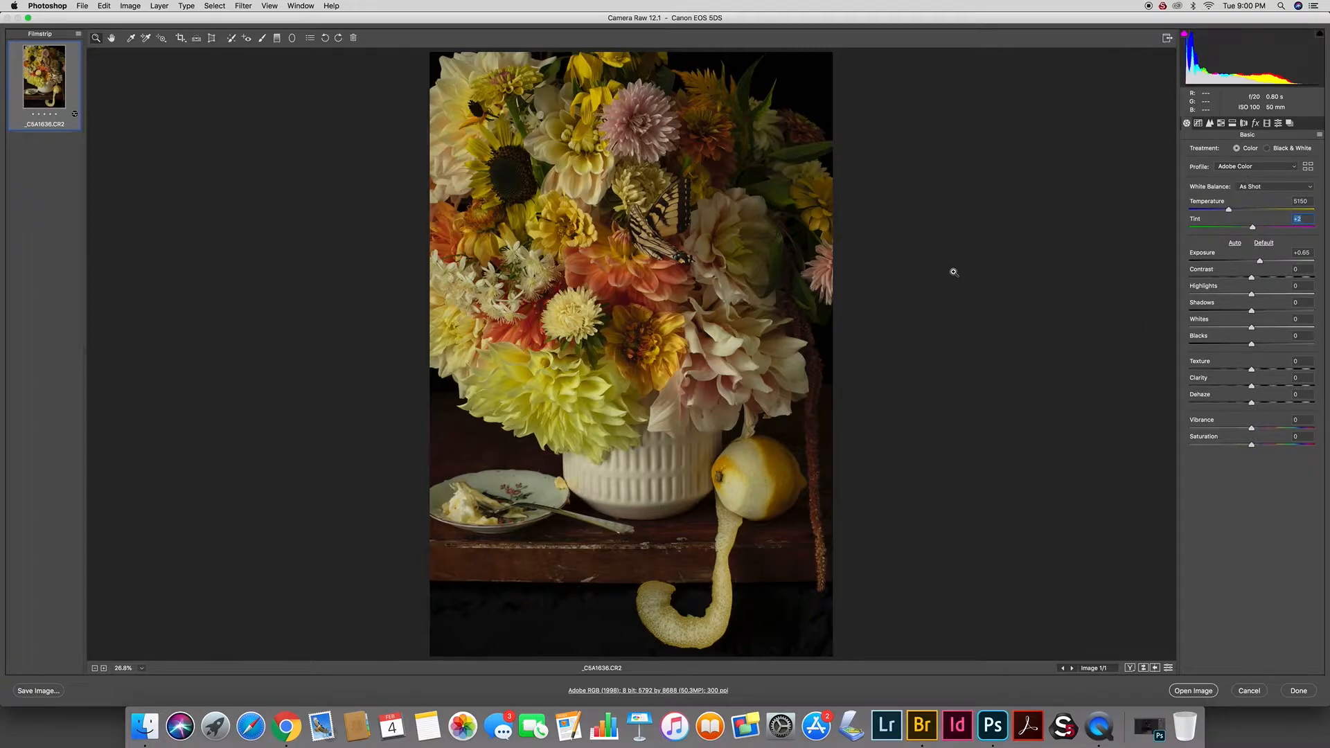
Look through the Camera Raw adjustment groups from Tone Curve to Presets and return to the Basic adjustments.
{"action": "left_click_drag", "start_coordinate": [887, 19], "coordinate": [886, 19]}
{"action": "left_click", "coordinate": [110, 38]}
{"action": "left_click", "coordinate": [1199, 124]}
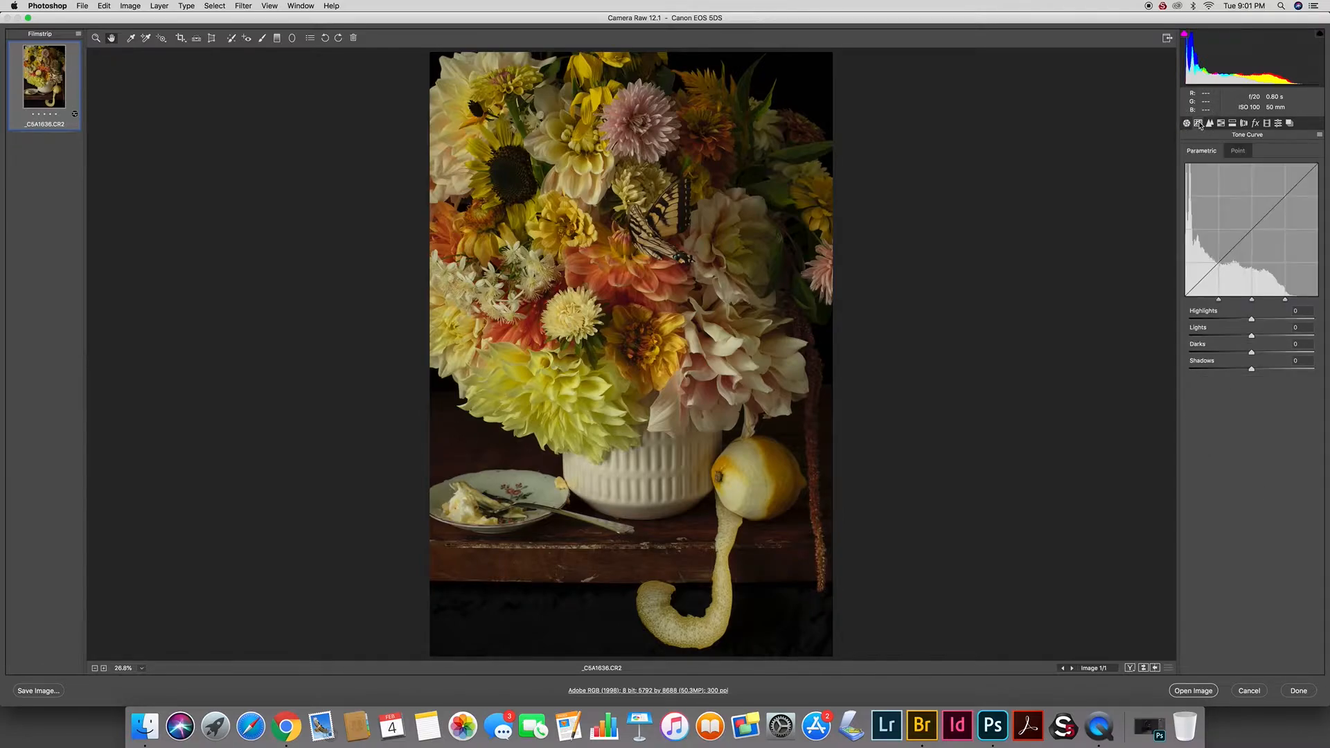
{"action": "left_click", "coordinate": [1210, 123]}
{"action": "left_click", "coordinate": [1221, 124]}
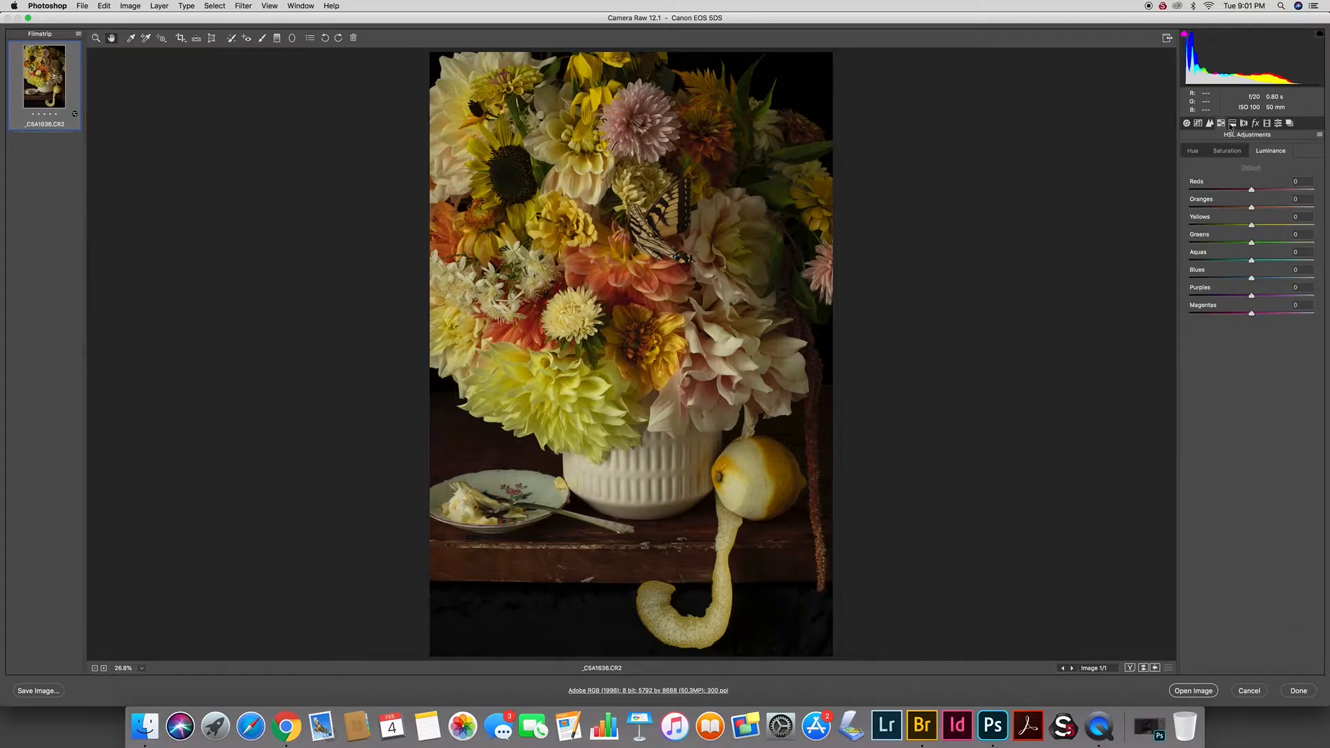
{"action": "left_click", "coordinate": [1234, 124]}
{"action": "left_click", "coordinate": [1244, 124]}
{"action": "left_click", "coordinate": [1255, 125]}
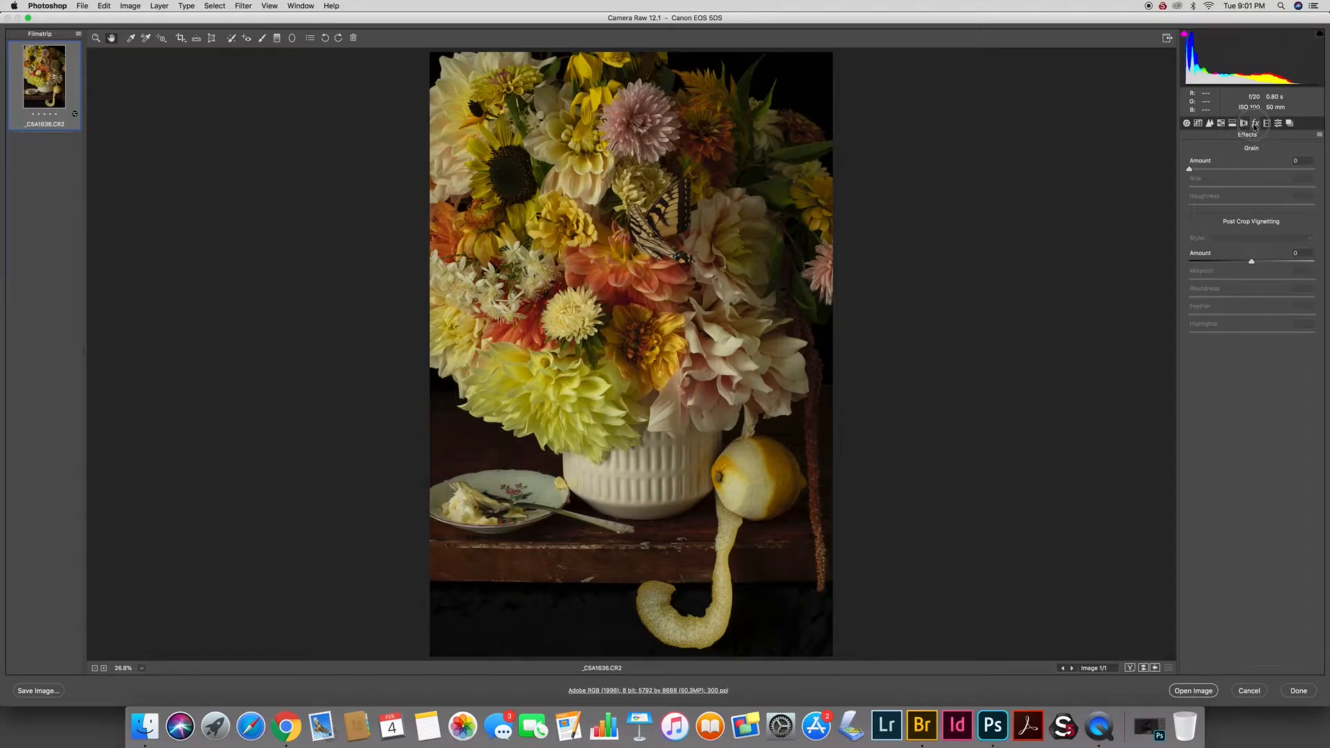
{"action": "left_click", "coordinate": [1267, 125]}
{"action": "left_click", "coordinate": [1278, 124]}
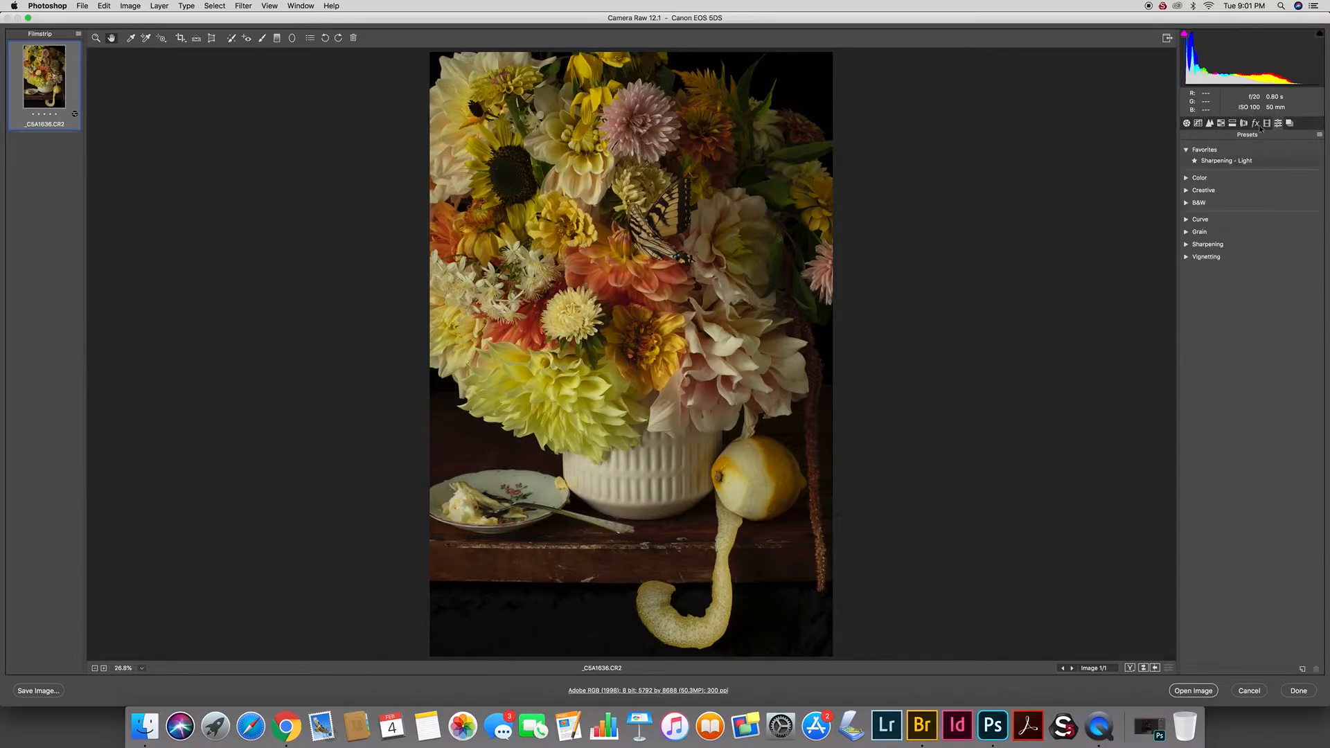
{"action": "left_click", "coordinate": [1187, 124]}
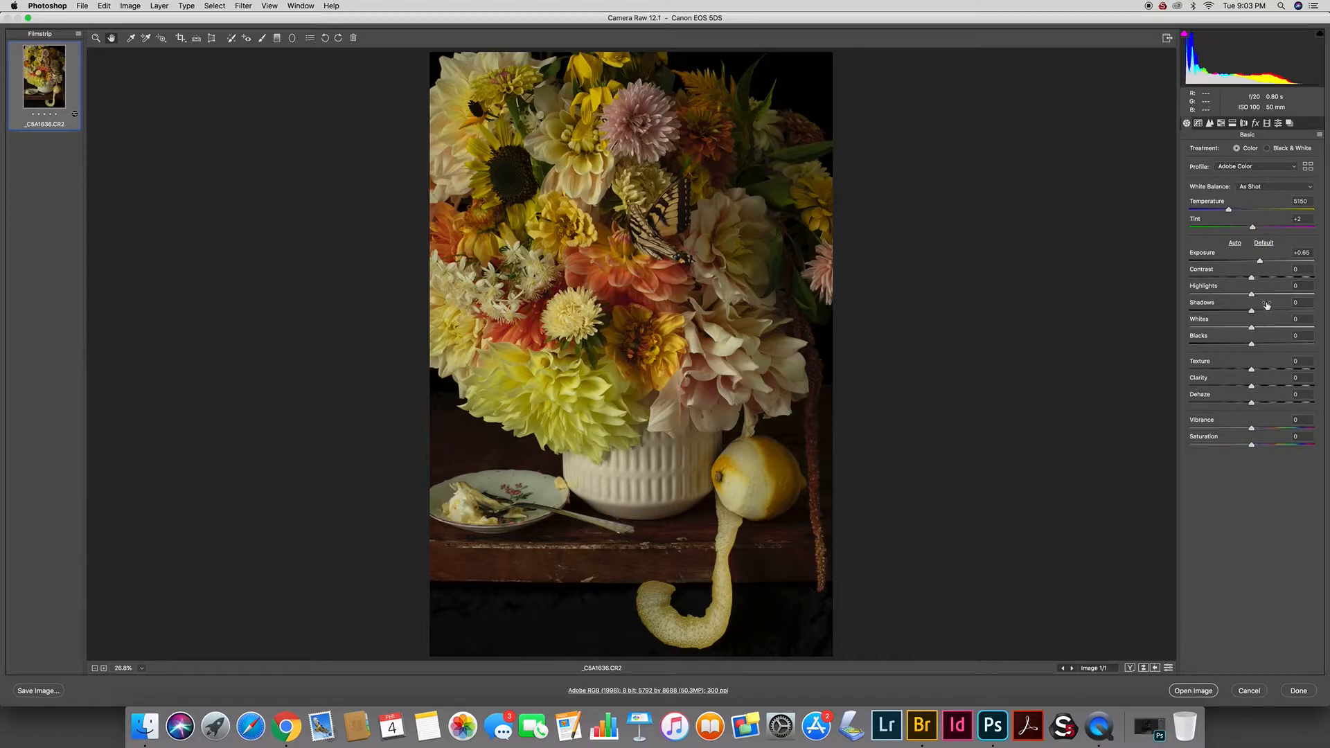
Reset the photo's exposure to 0.00 and set the highlights to +1.
{"action": "double_click", "coordinate": [1261, 261]}
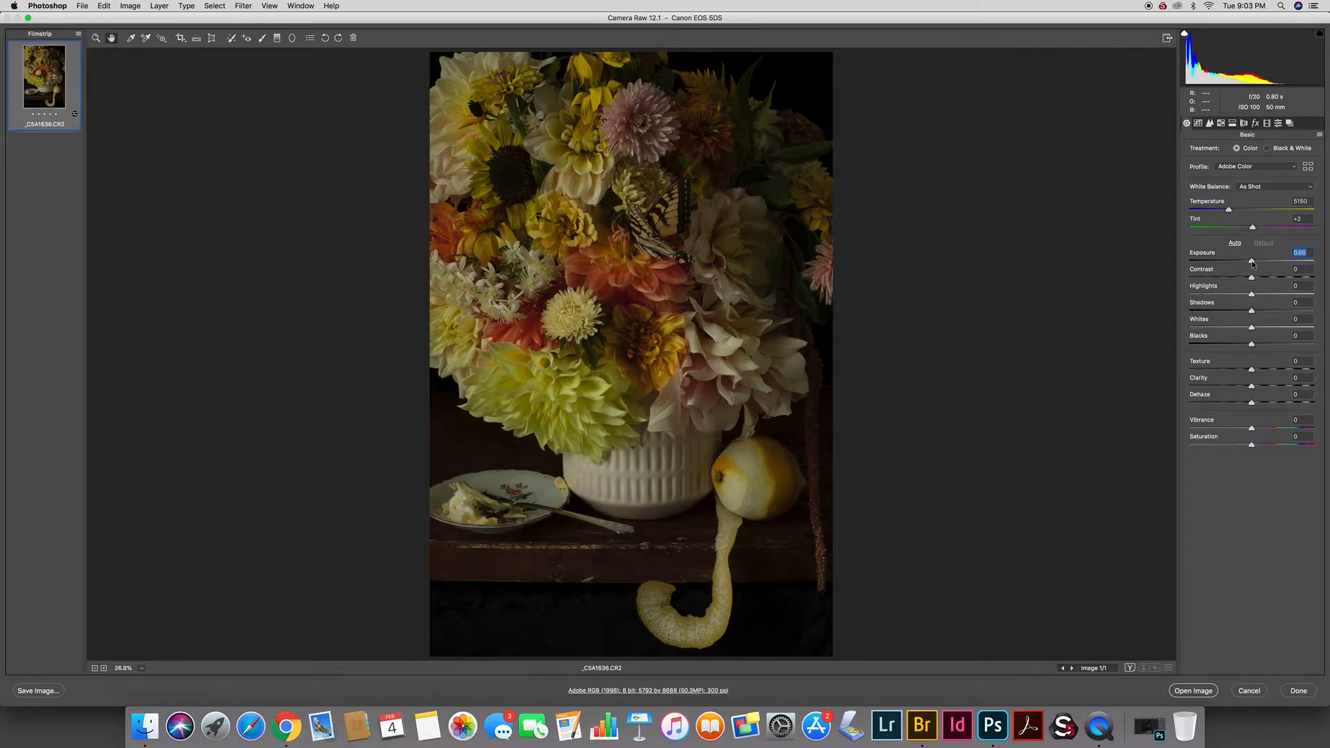
{"action": "mouse_move", "coordinate": [1252, 263]}
{"action": "left_mouse_down"}
{"action": "mouse_move", "coordinate": [1321, 263]}
{"action": "mouse_move", "coordinate": [1192, 264]}
{"action": "mouse_move", "coordinate": [1251, 269]}
{"action": "left_mouse_up"}
{"action": "left_click", "coordinate": [1252, 295]}
{"action": "mouse_move", "coordinate": [1251, 294]}
{"action": "left_mouse_down"}
{"action": "mouse_move", "coordinate": [1327, 293]}
{"action": "mouse_move", "coordinate": [1170, 300]}
{"action": "mouse_move", "coordinate": [1282, 301]}
{"action": "mouse_move", "coordinate": [1220, 301]}
{"action": "mouse_move", "coordinate": [1274, 302]}
{"action": "mouse_move", "coordinate": [1254, 302]}
{"action": "left_mouse_up"}
Try strong shadow settings between -49 and +100 on the photo and reset the shadows to 0.
{"action": "left_click_drag", "start_coordinate": [1253, 312], "coordinate": [1322, 295]}
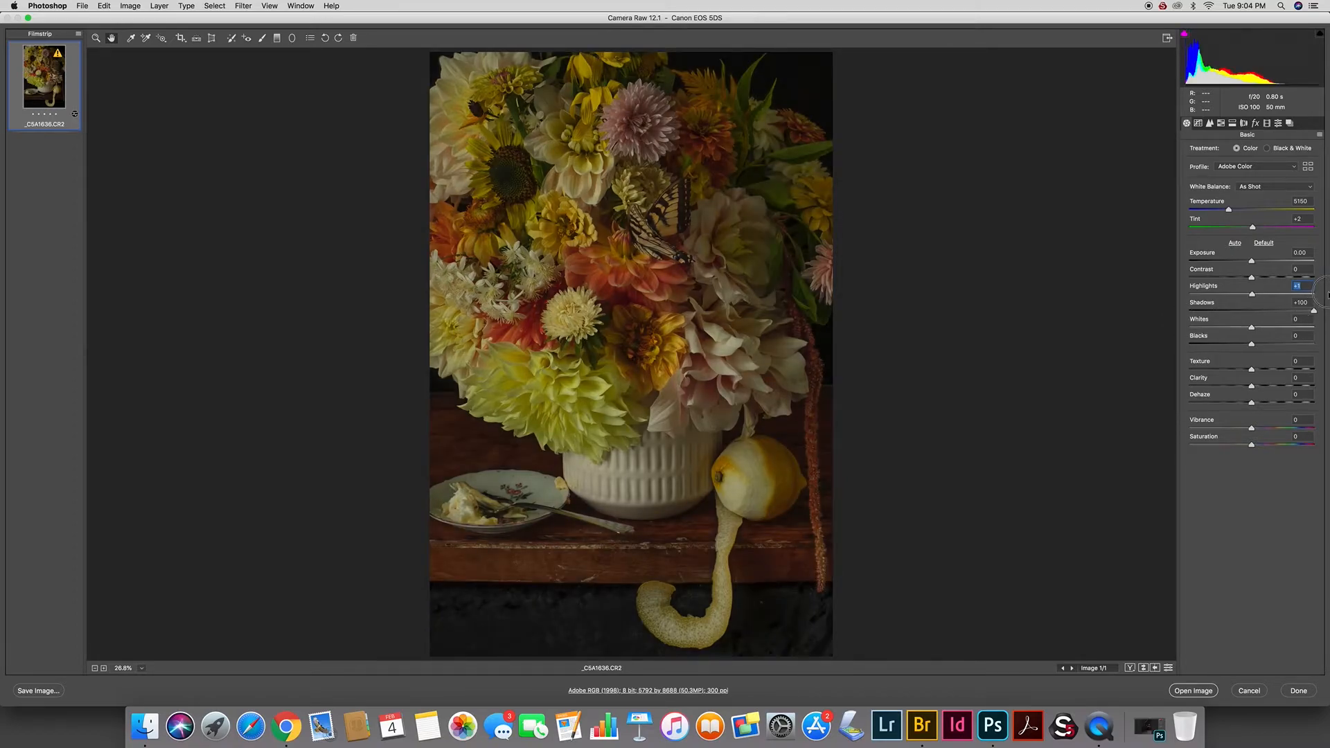
{"action": "left_click_drag", "start_coordinate": [1328, 294], "coordinate": [1221, 311]}
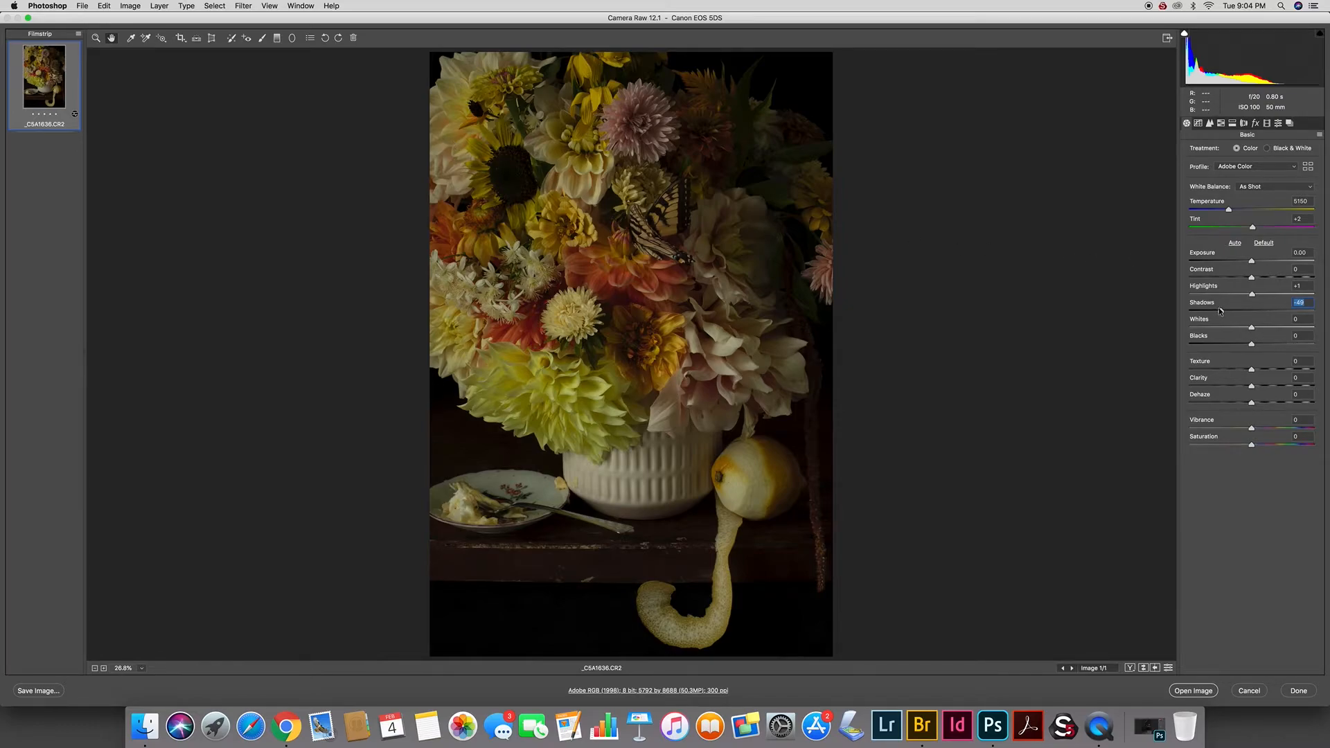
{"action": "left_click_drag", "start_coordinate": [1222, 313], "coordinate": [1314, 311]}
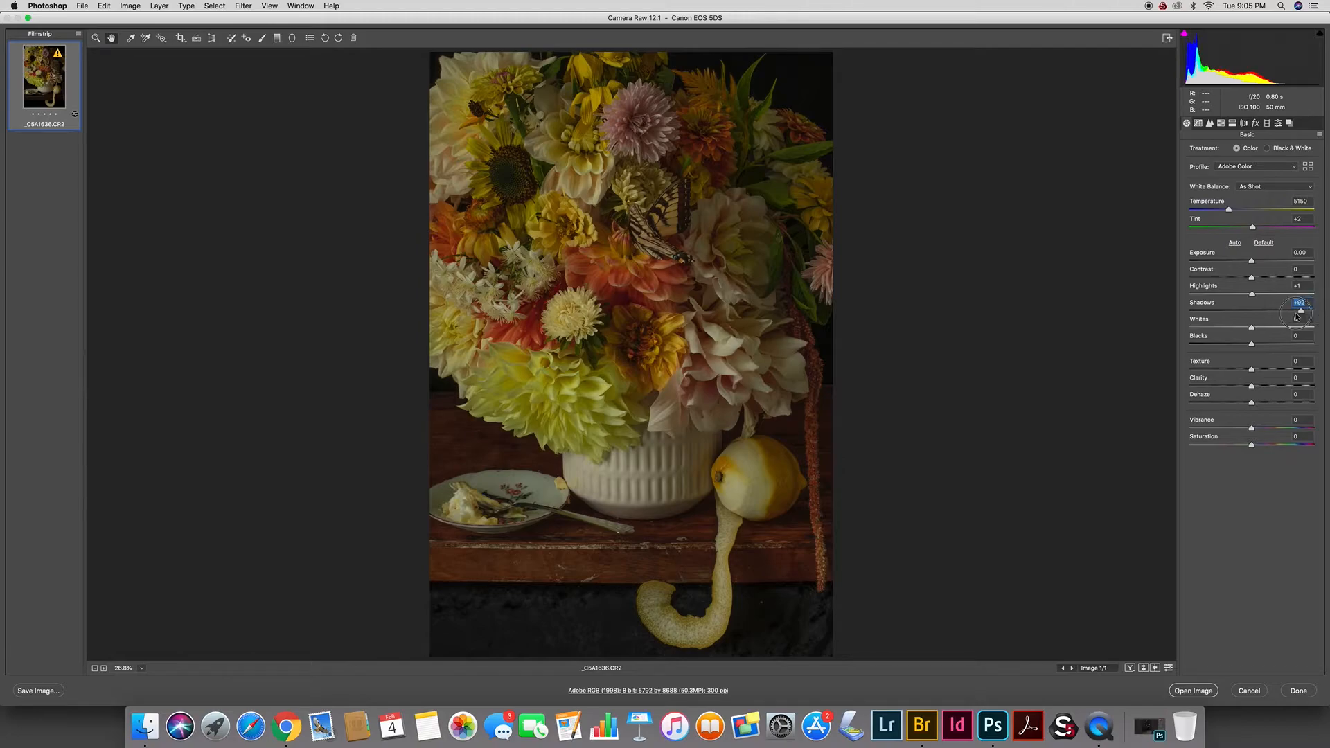
{"action": "left_click_drag", "start_coordinate": [1314, 311], "coordinate": [1282, 312]}
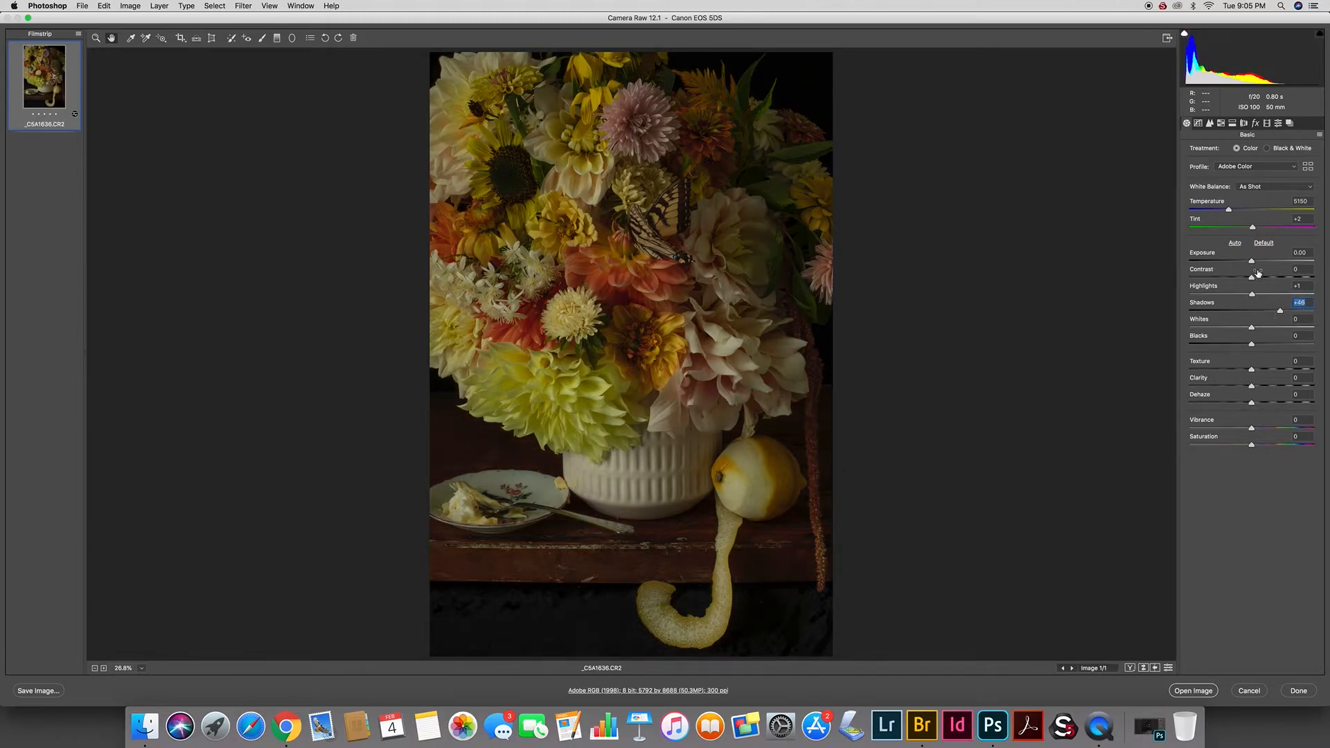
{"action": "double_click", "coordinate": [1280, 312]}
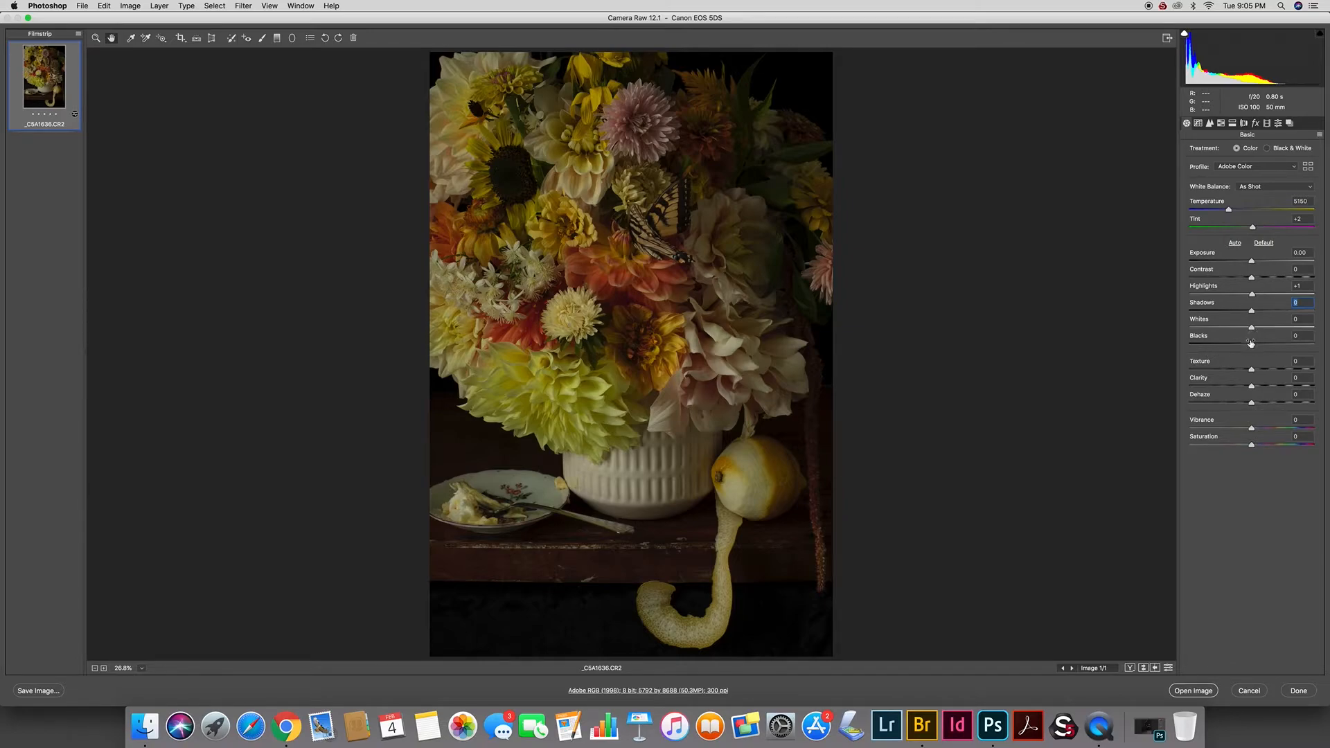
Try raising the whites slightly and lowering the blacks as far as -84, and return both to 0.
{"action": "mouse_move", "coordinate": [1252, 328]}
{"action": "left_mouse_down"}
{"action": "mouse_move", "coordinate": [1287, 326]}
{"action": "mouse_move", "coordinate": [1252, 337]}
{"action": "left_mouse_up"}
{"action": "mouse_move", "coordinate": [1253, 337]}
{"action": "left_mouse_down"}
{"action": "mouse_move", "coordinate": [1327, 335]}
{"action": "mouse_move", "coordinate": [1168, 334]}
{"action": "mouse_move", "coordinate": [1261, 328]}
{"action": "left_mouse_up"}
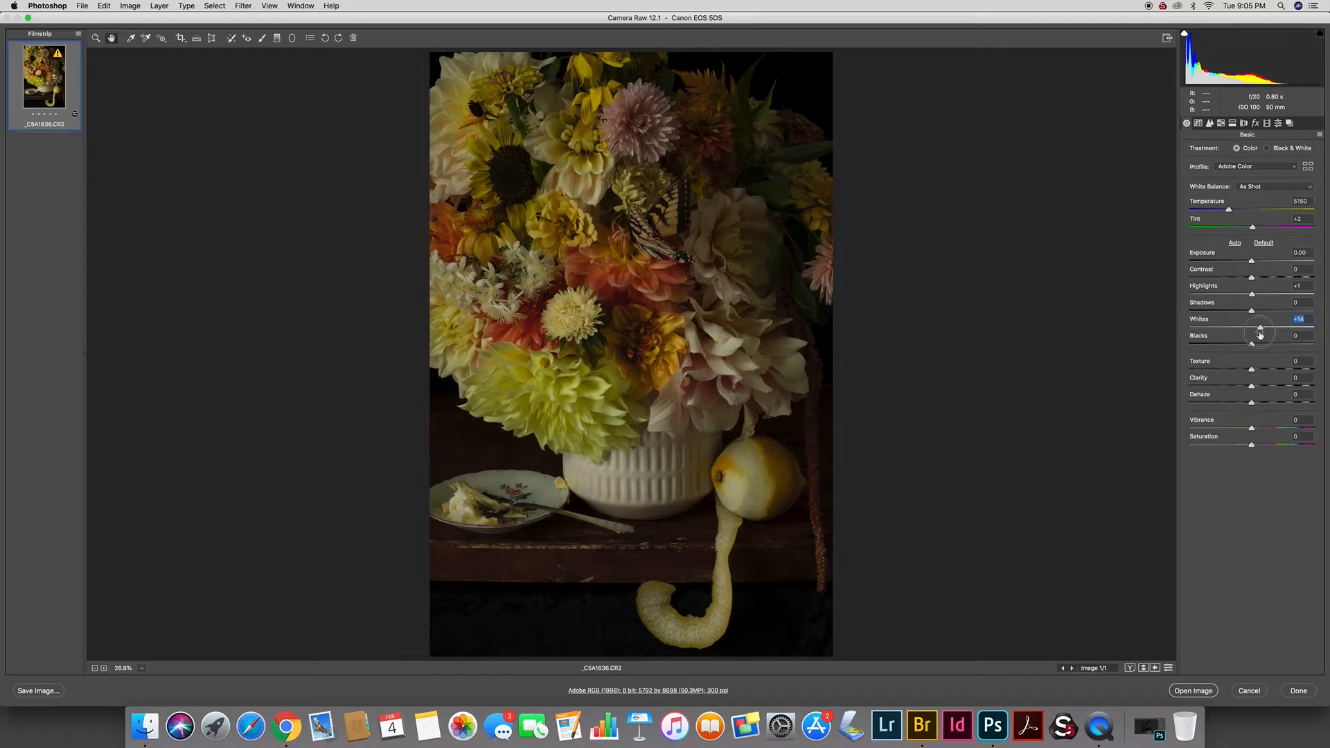
{"action": "type", "text": "0"}
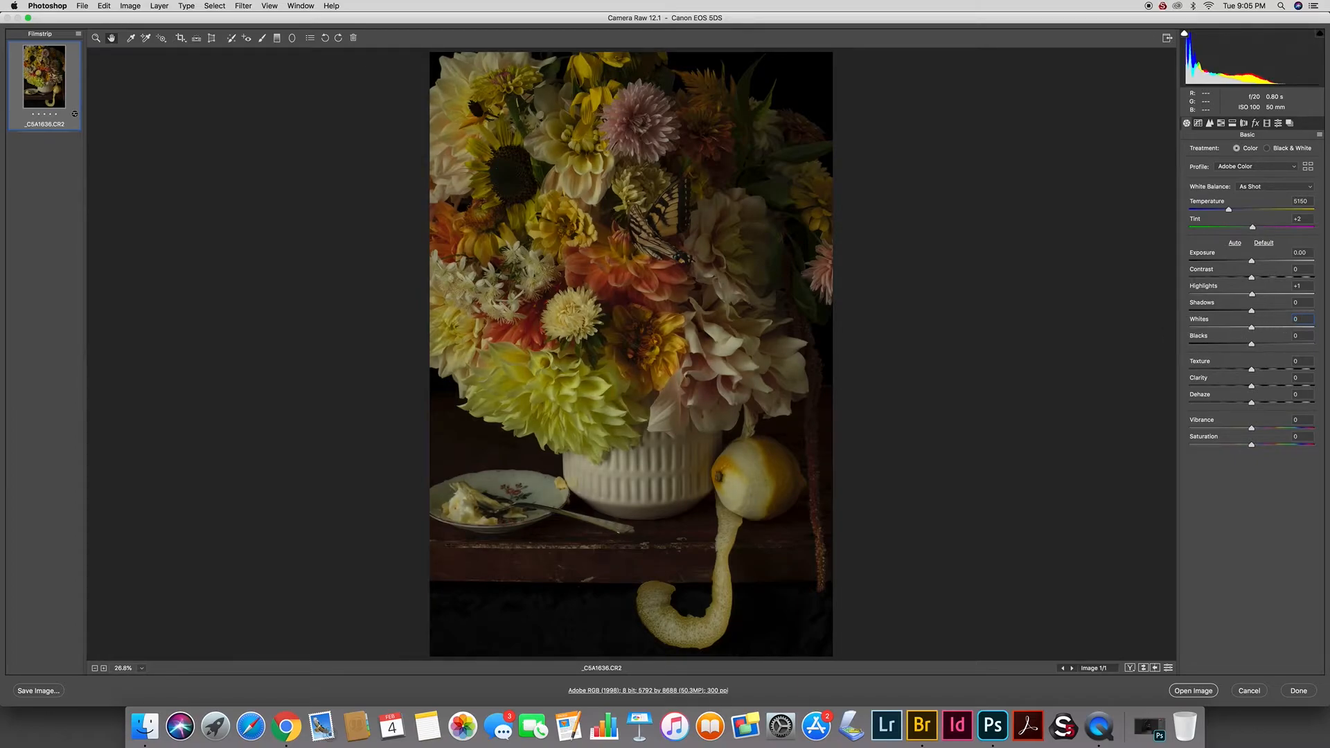
{"action": "key", "text": "Tab"}
{"action": "type", "text": "-84"}
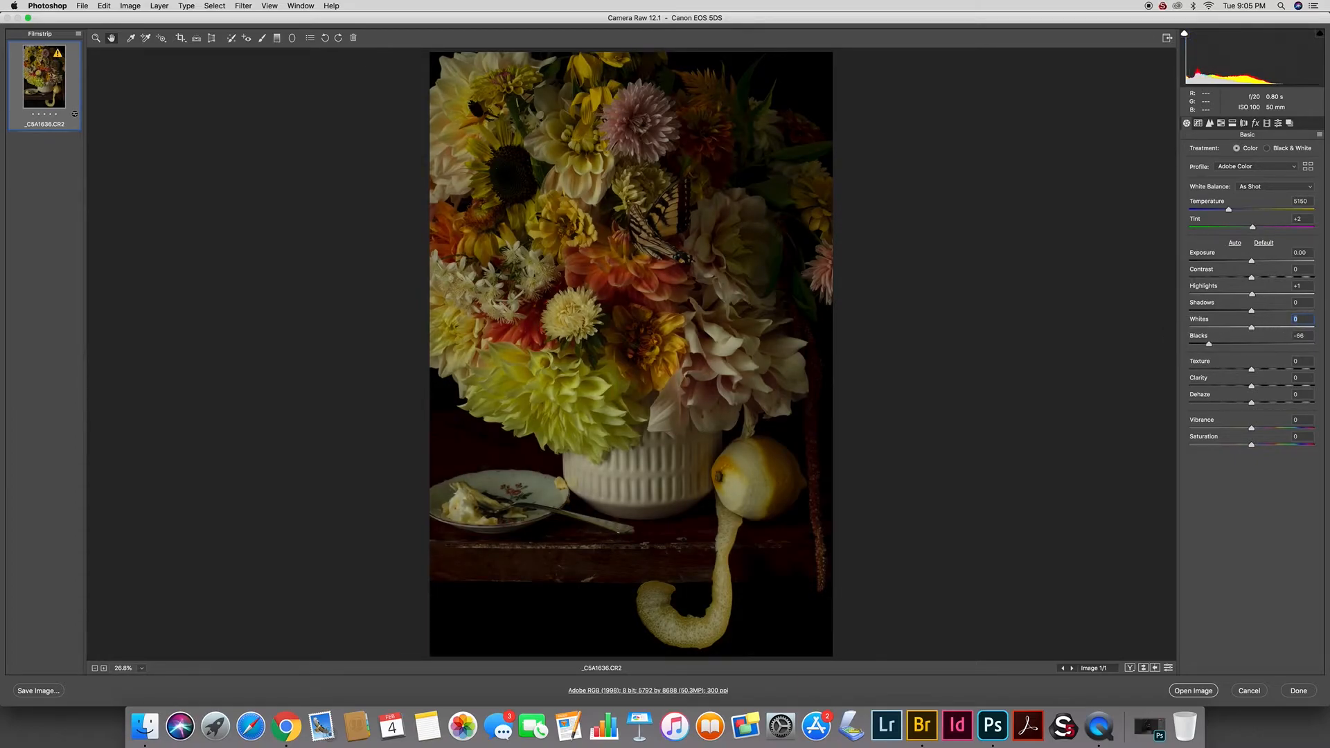
{"action": "key", "text": "shift+Tab"}
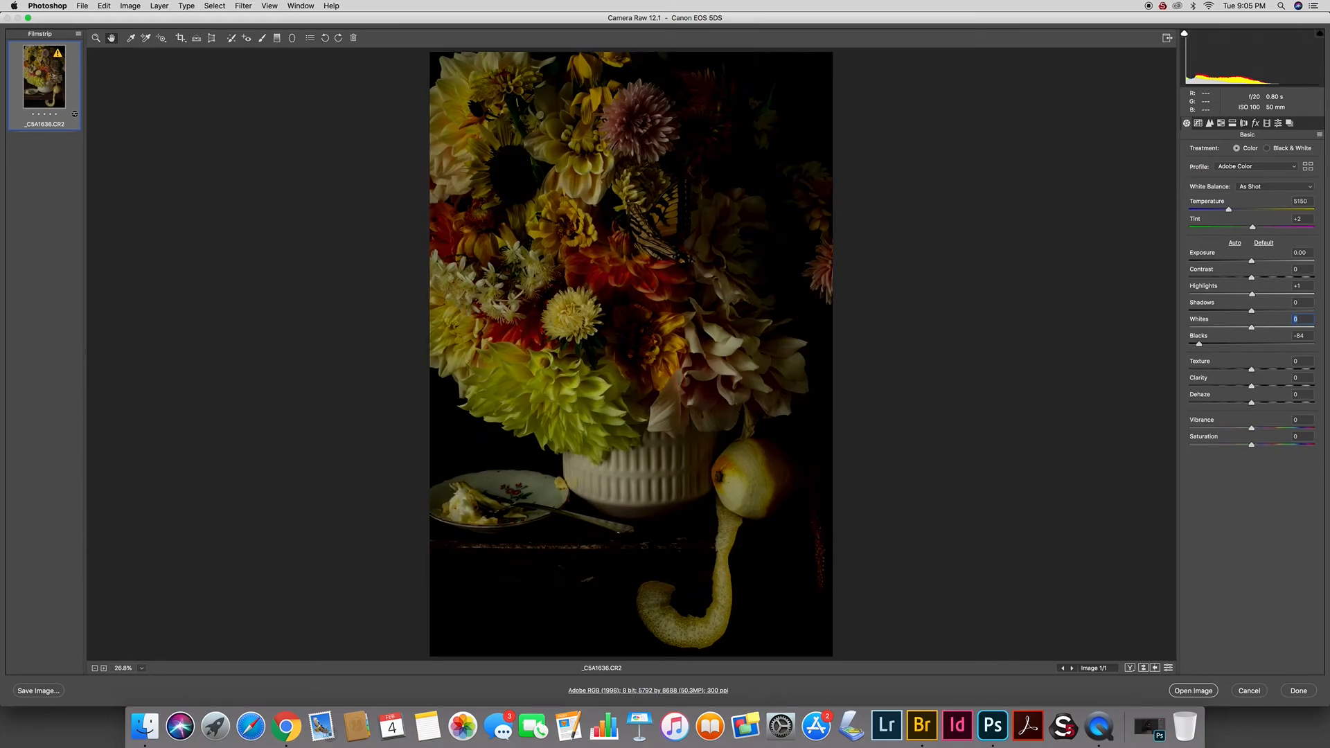
{"action": "key", "text": "super+z"}
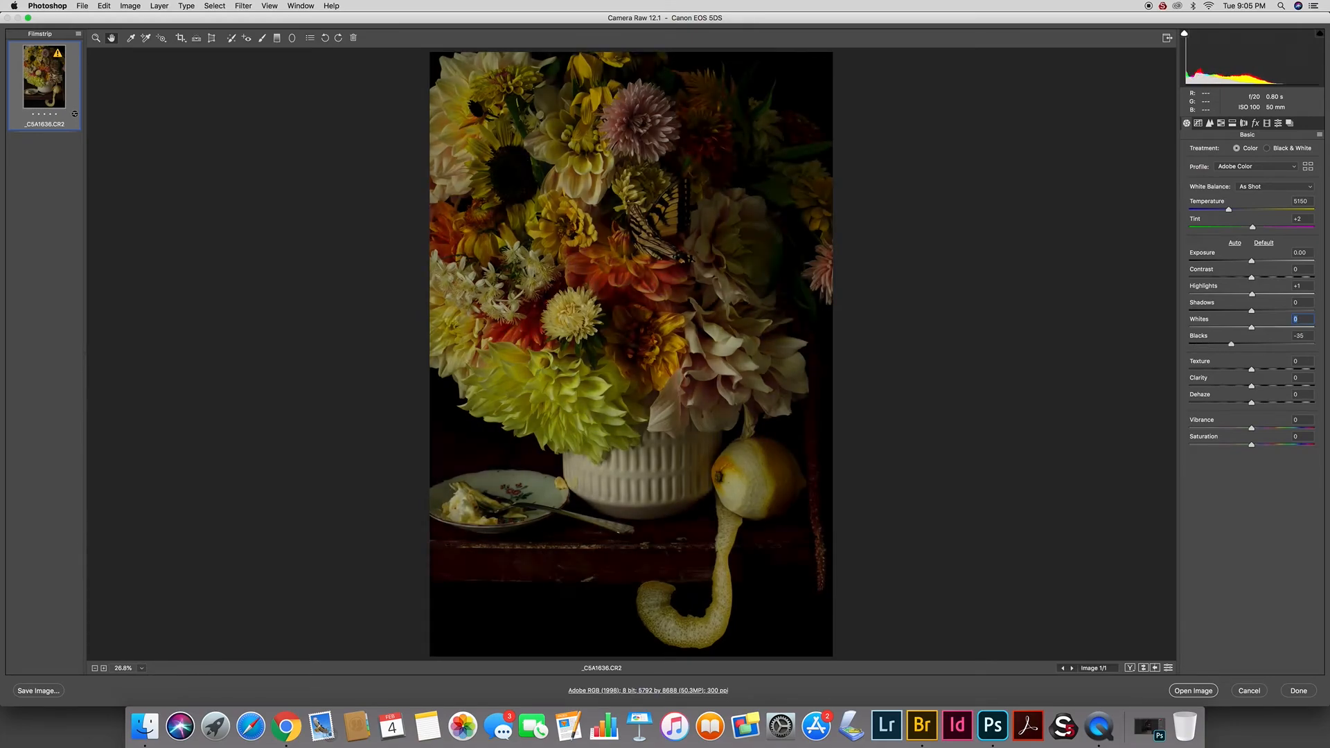
{"action": "key", "text": "super+z"}
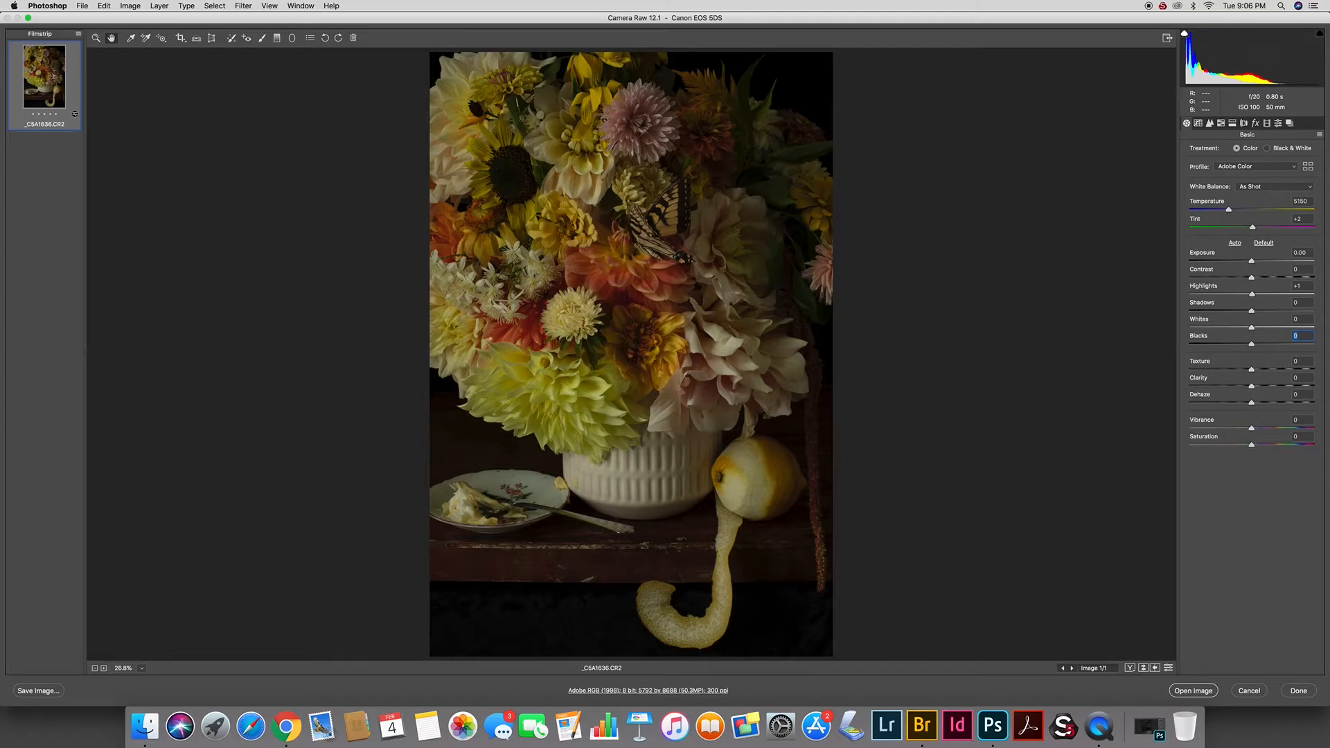
Brighten the whole photo by setting the exposure to +0.55.
{"action": "key", "text": "super+z"}
{"action": "key", "text": "super+z"}
{"action": "key", "text": "super+z"}
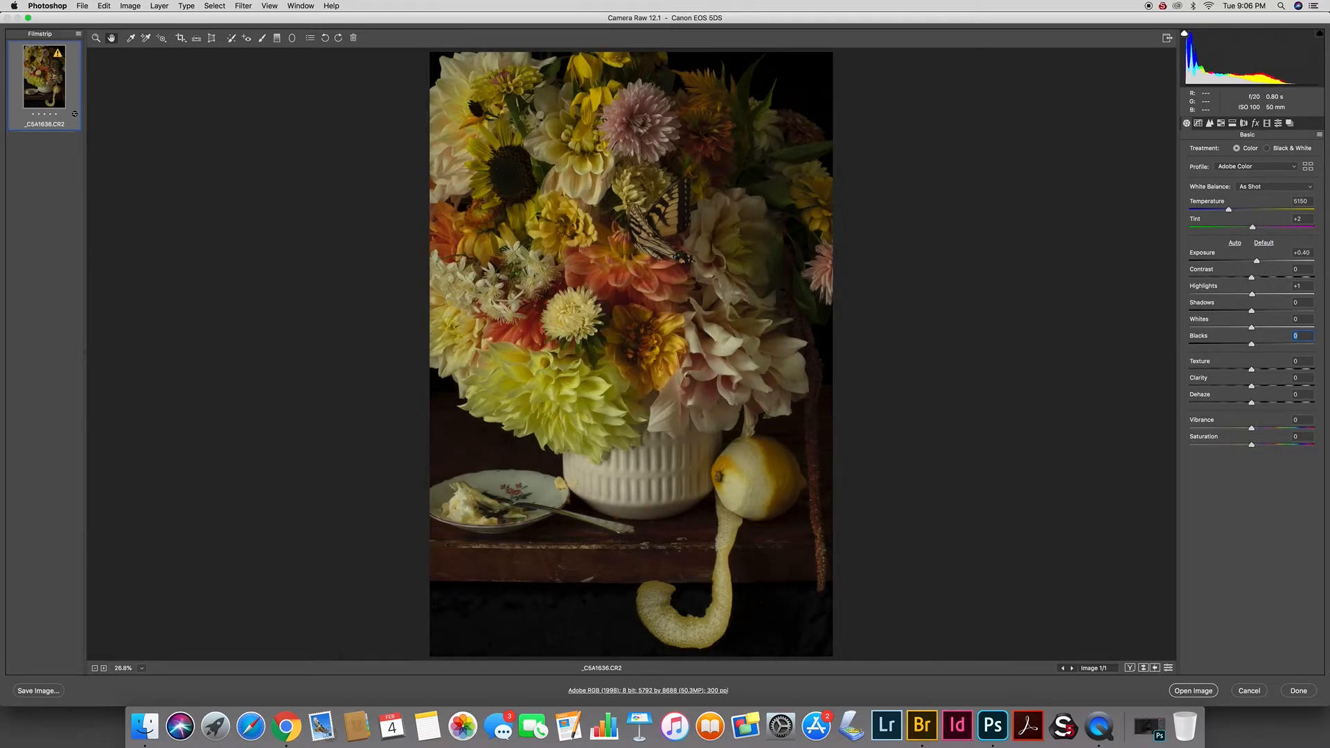
{"action": "key", "text": "super+z"}
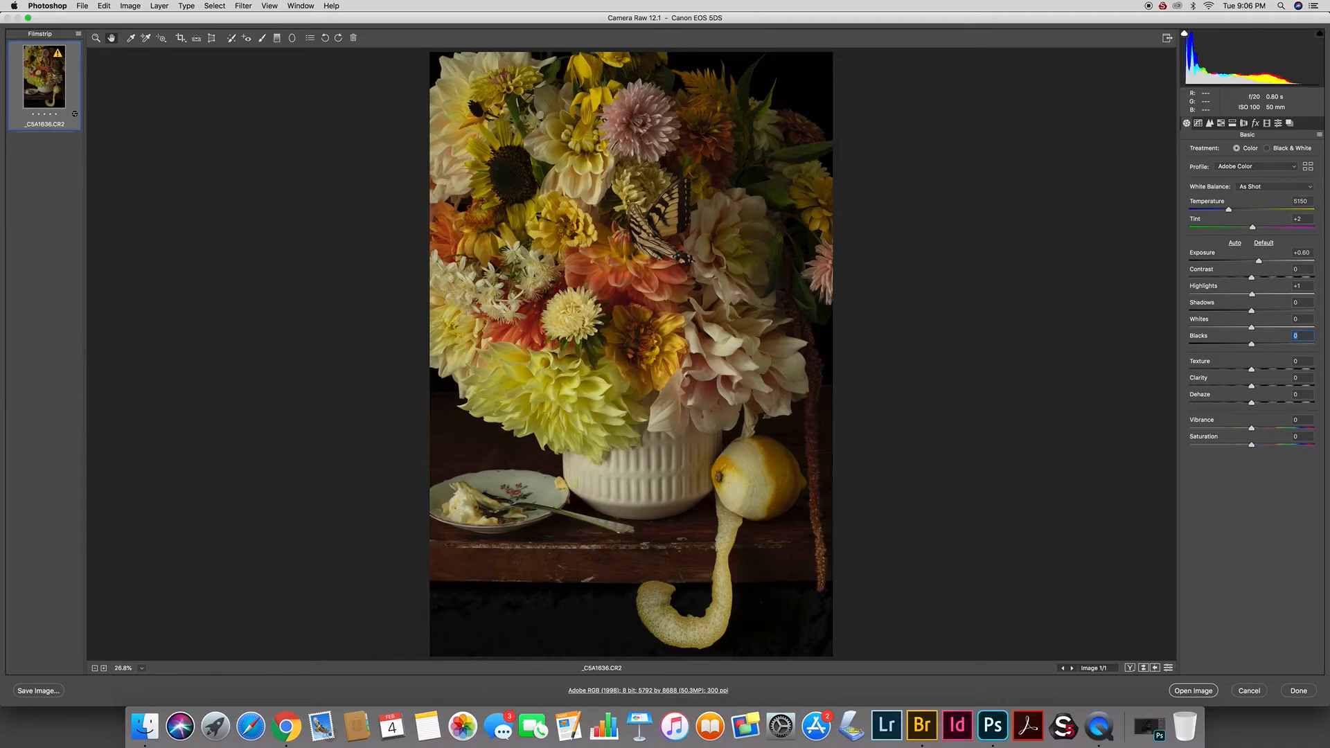
{"action": "key", "text": "super+z"}
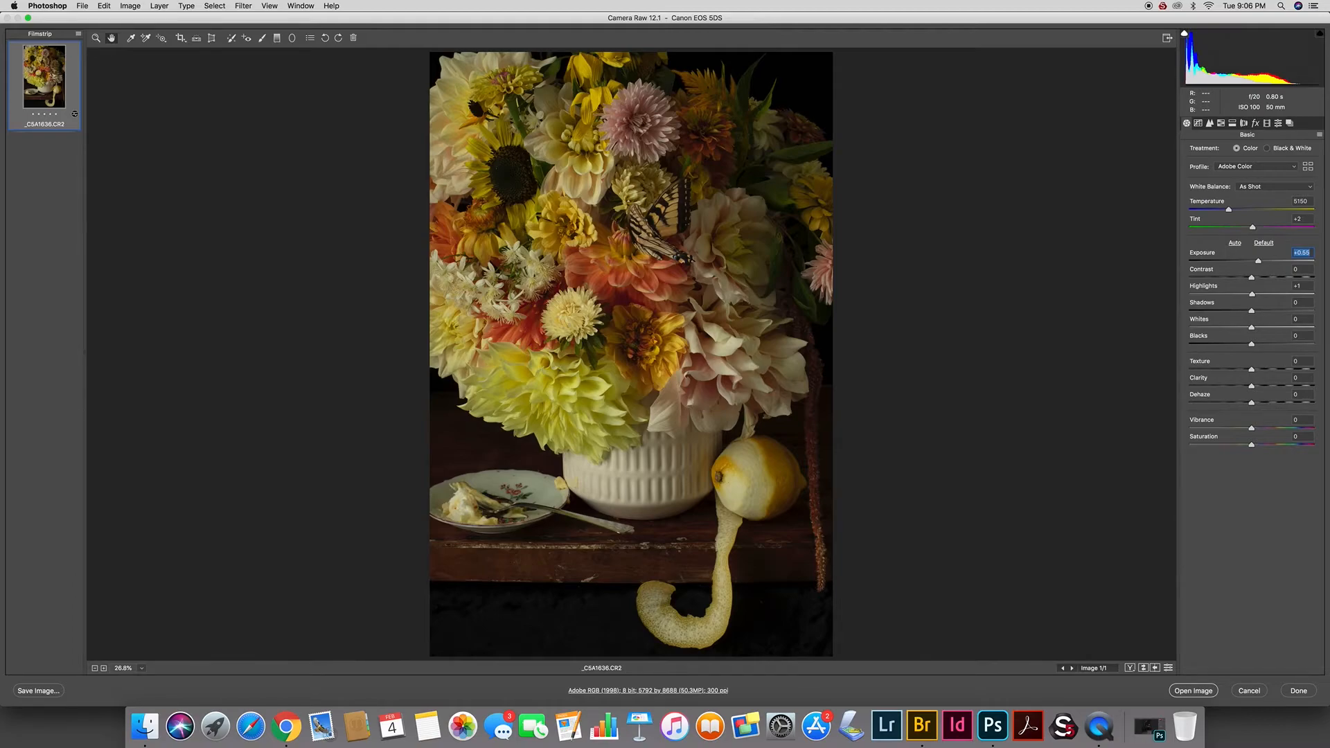
Set the highlights to +12 and the shadows to -11 to add gentle contrast.
{"action": "left_click_drag", "start_coordinate": [1252, 294], "coordinate": [1260, 295]}
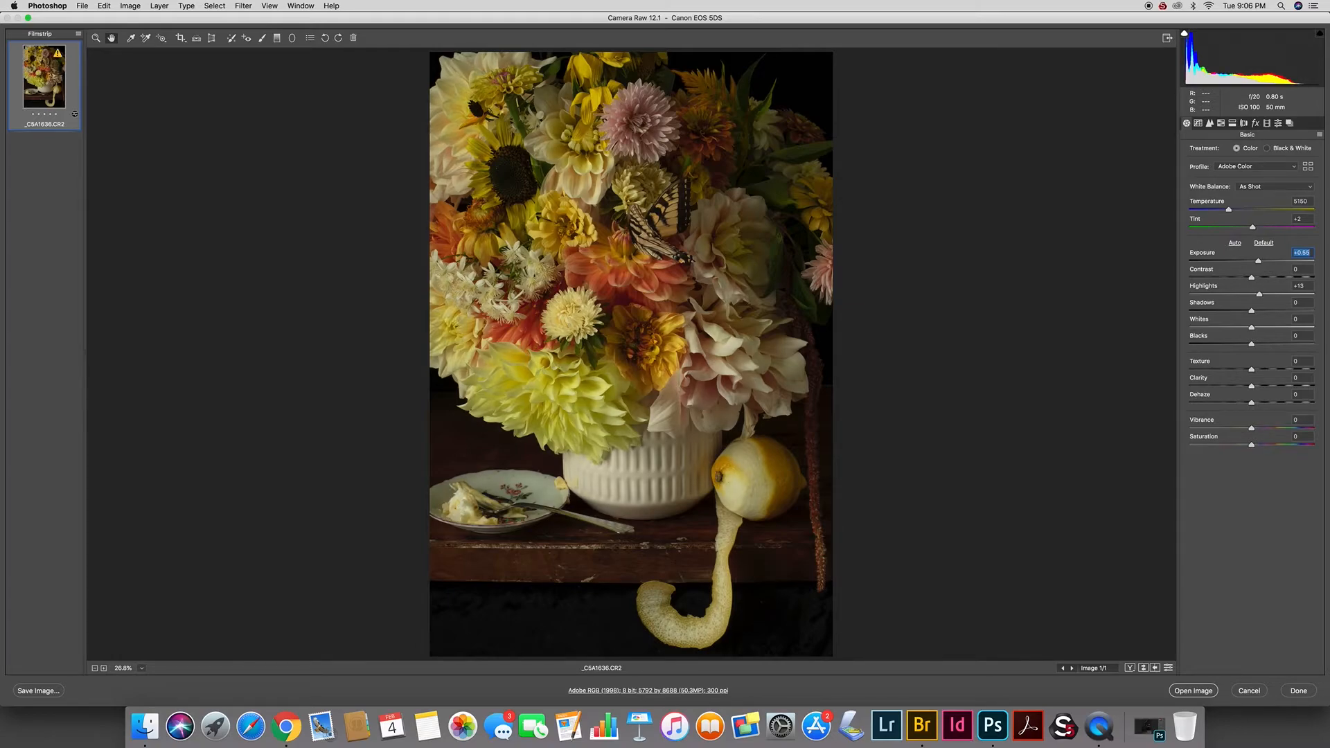
{"action": "left_click", "coordinate": [1300, 286]}
{"action": "left_click_drag", "start_coordinate": [1252, 311], "coordinate": [1245, 312]}
{"action": "left_click", "coordinate": [1299, 302]}
Try a warm white balance of temperature 6250 and tint +150, and restore the As Shot white balance.
{"action": "left_click_drag", "start_coordinate": [1228, 209], "coordinate": [1314, 228]}
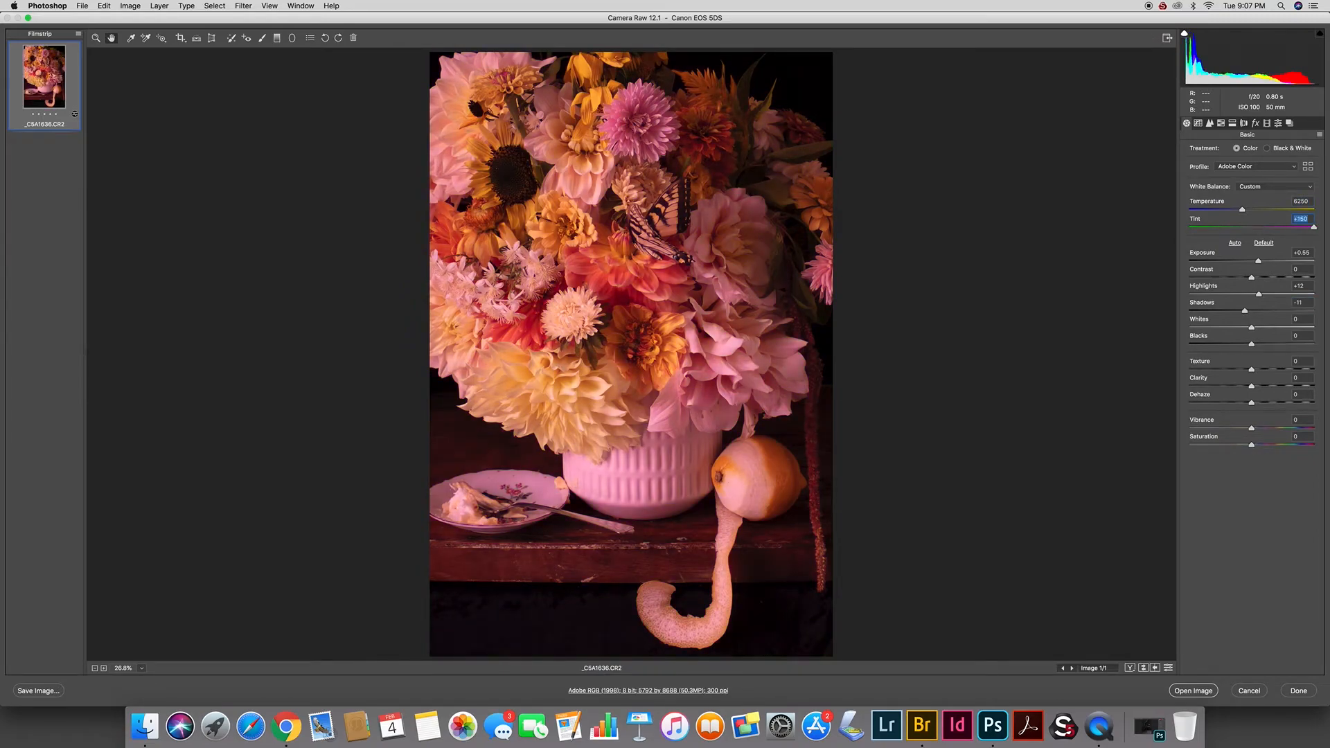
{"action": "left_click", "coordinate": [1275, 186]}
{"action": "left_click", "coordinate": [1268, 119]}
Set a custom white balance with a temperature of 5000 and a tint of +8.
{"action": "left_click_drag", "start_coordinate": [1229, 210], "coordinate": [1230, 212]}
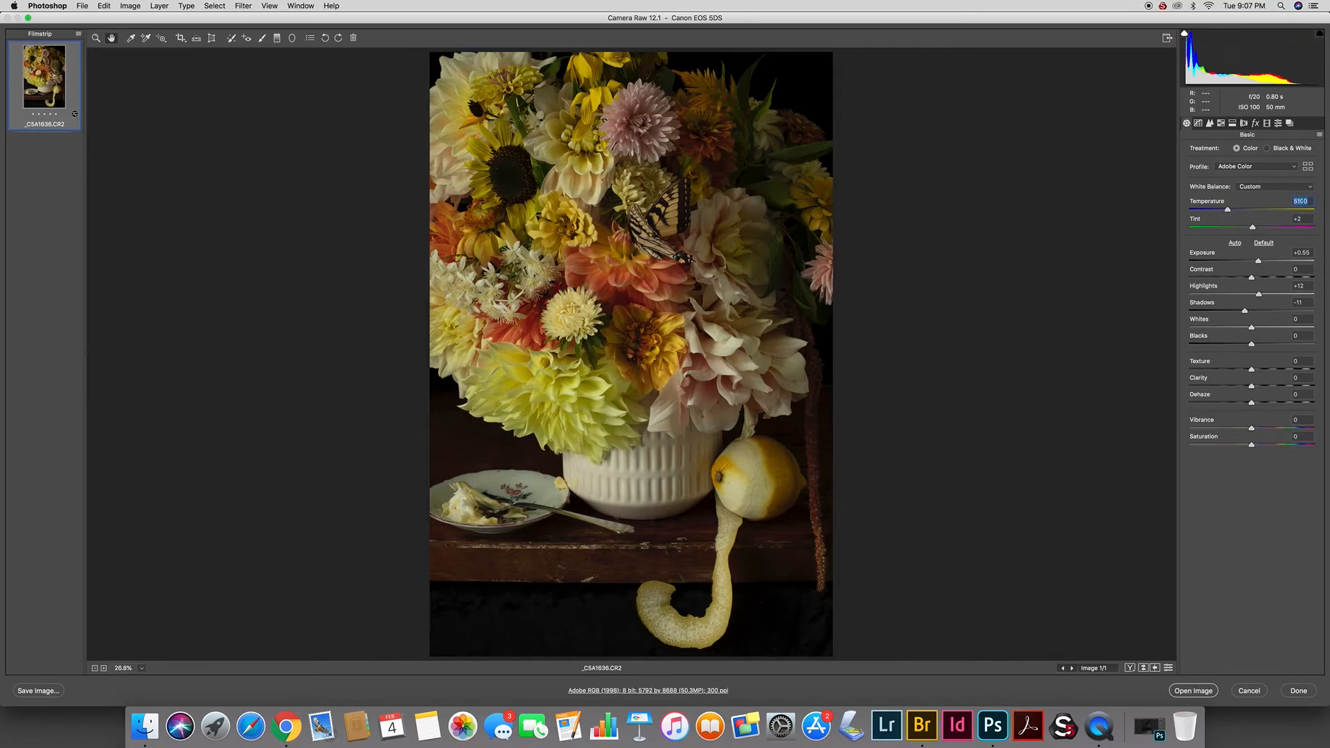
{"action": "type", "text": "500"}
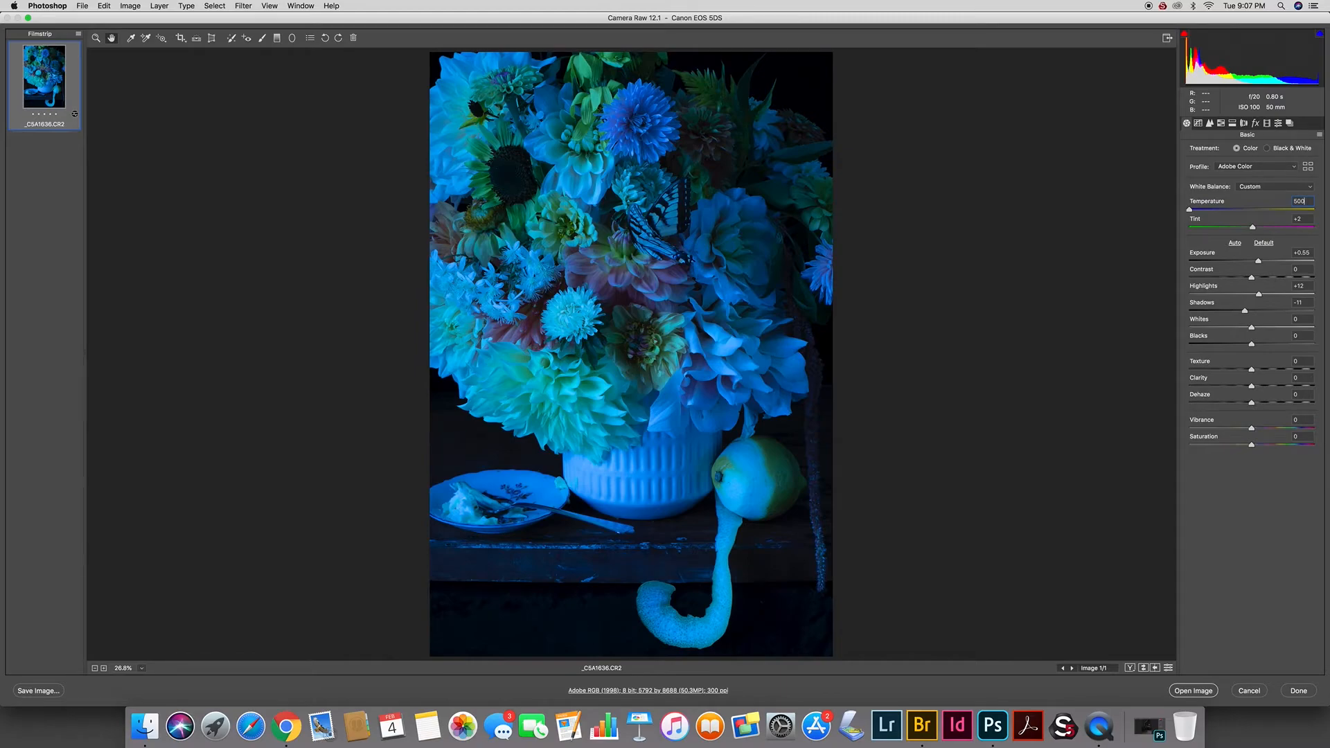
{"action": "type", "text": "0"}
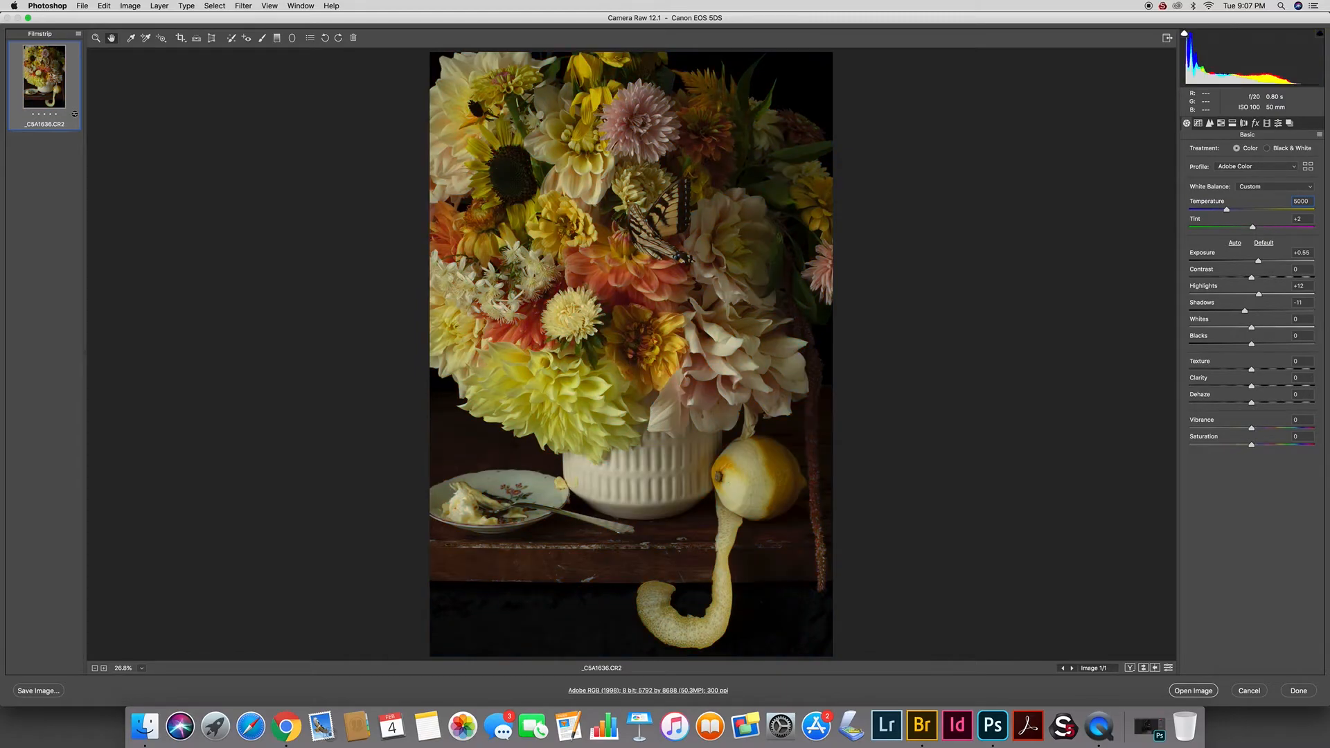
{"action": "key", "text": "Return"}
{"action": "key", "text": "Tab"}
{"action": "key", "text": "Up"}
Compare the photo before and after the edits in the different comparison layouts and return to the single view.
{"action": "key", "text": "q"}
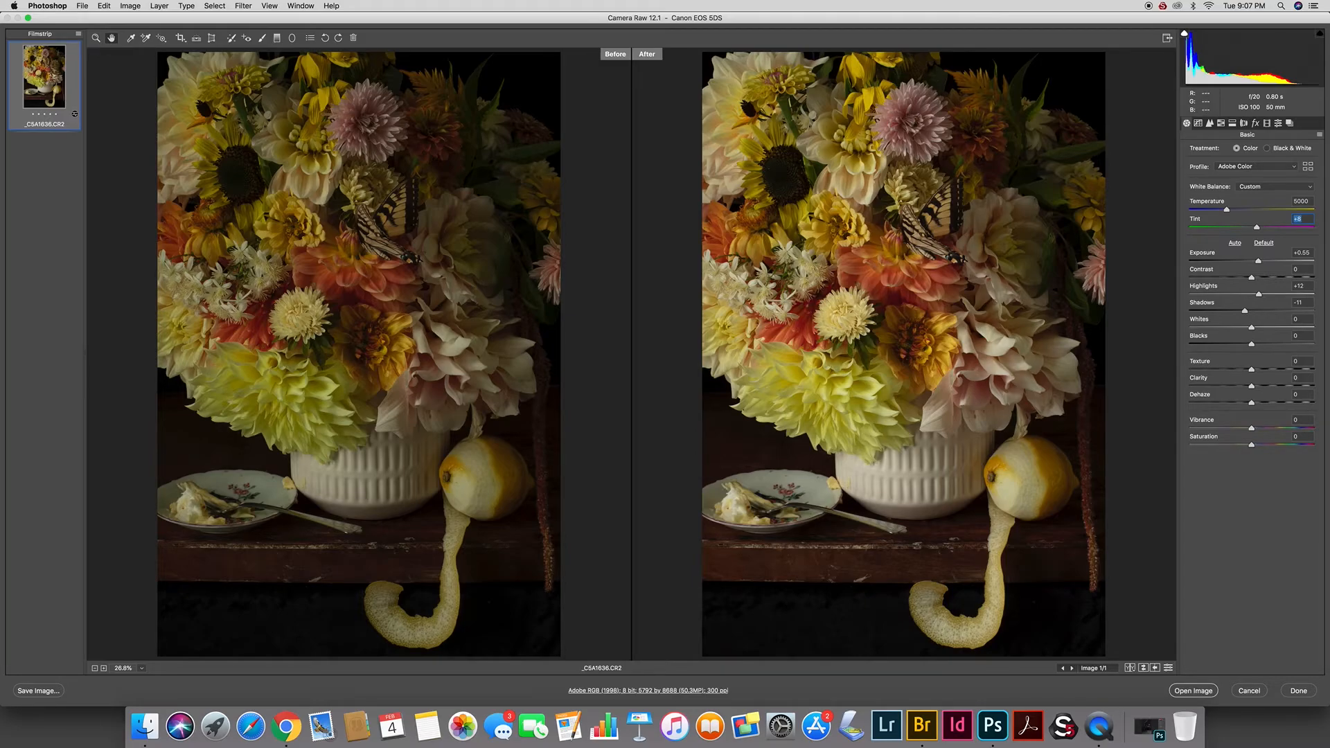
{"action": "key", "text": "q"}
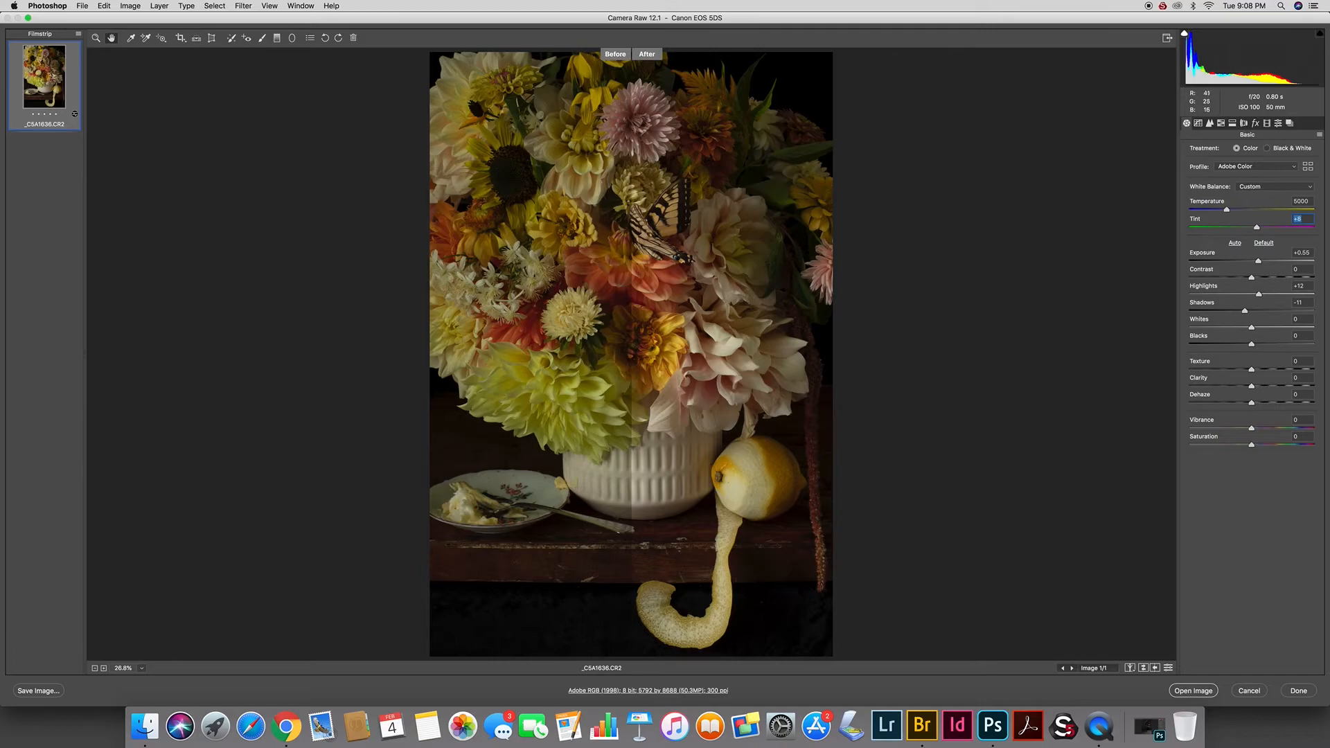
{"action": "key", "text": "q"}
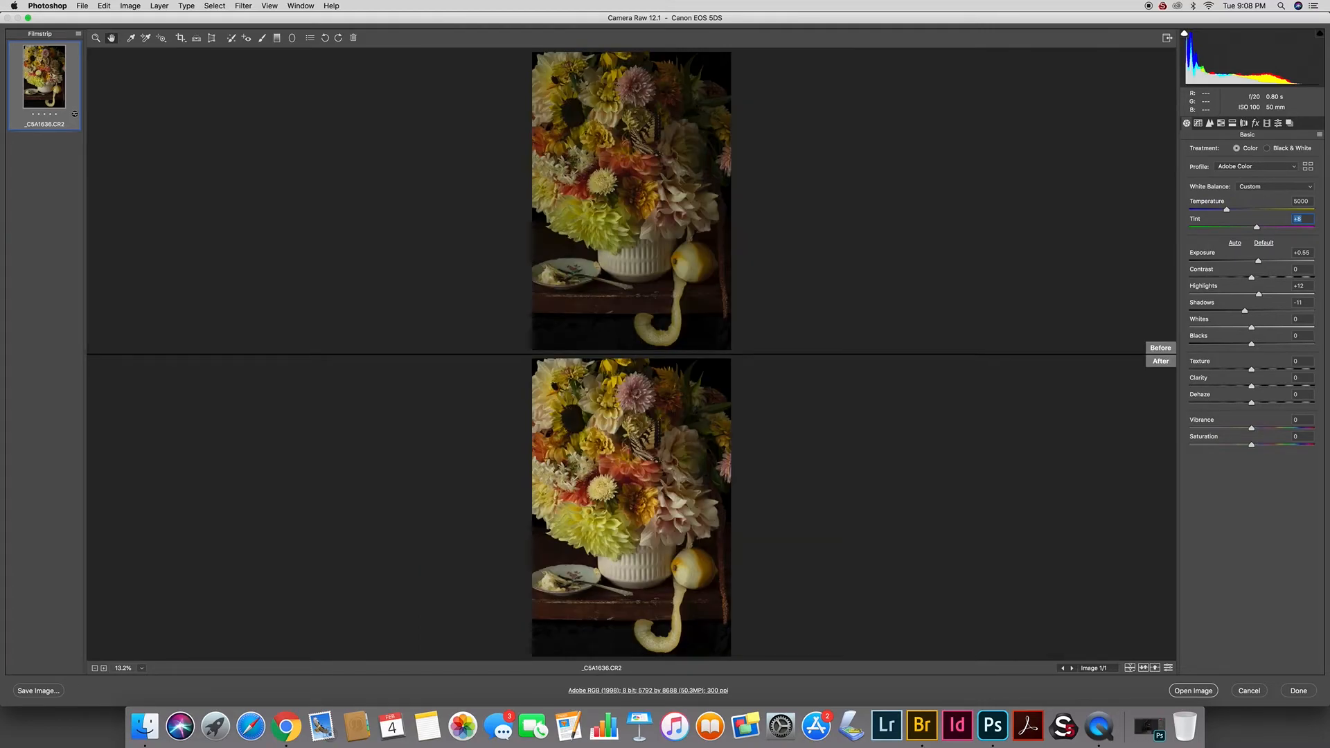
{"action": "left_click", "coordinate": [1130, 667]}
{"action": "left_click", "coordinate": [1130, 667]}
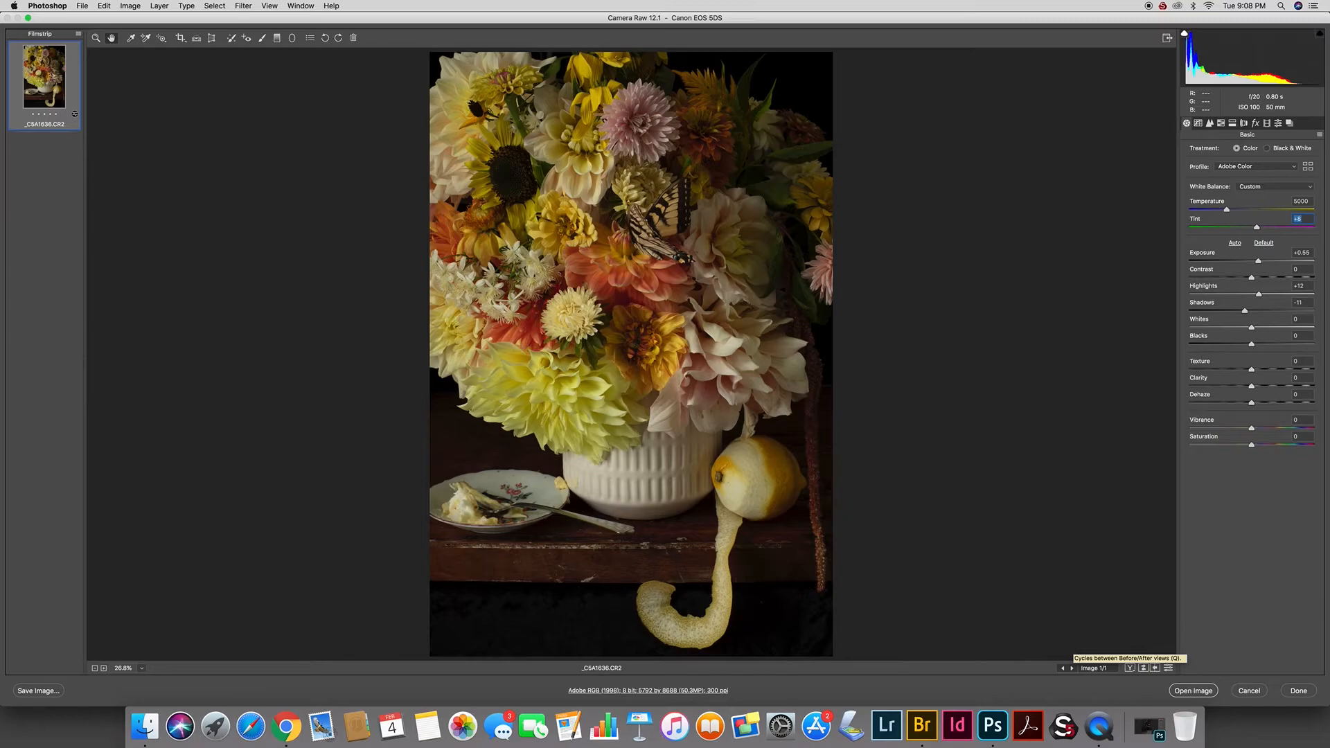
{"action": "left_click", "coordinate": [1130, 667]}
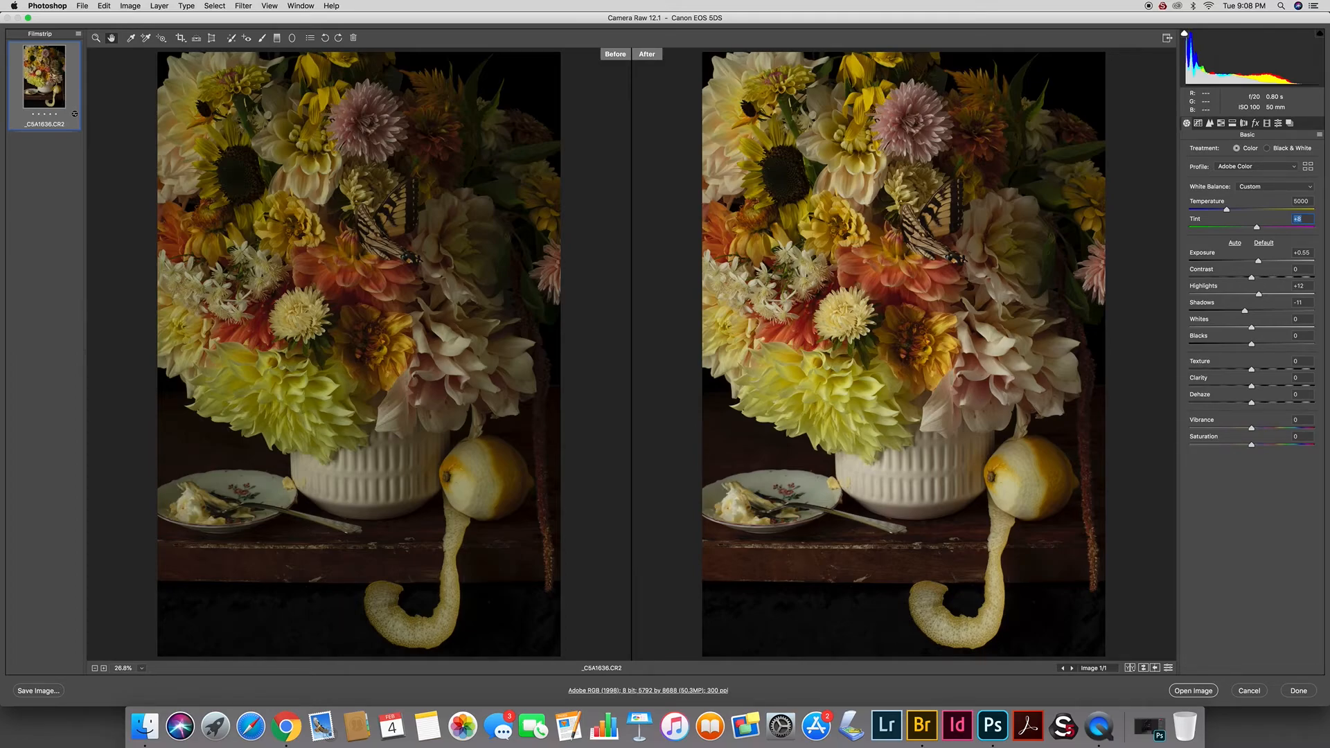
{"action": "left_click_drag", "start_coordinate": [1130, 668], "coordinate": [1140, 635]}
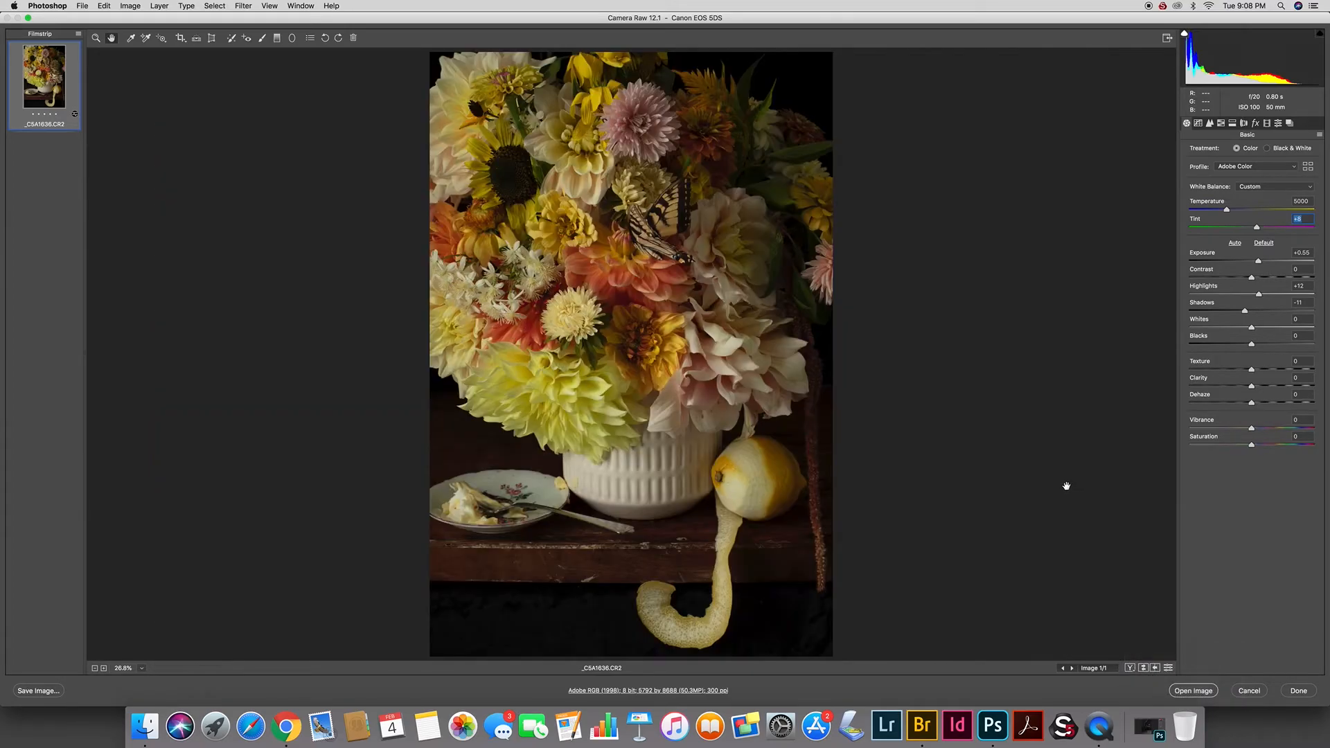
Increase the Texture to +100 to bring out fine detail in the flower petals.
{"action": "left_click", "coordinate": [104, 668]}
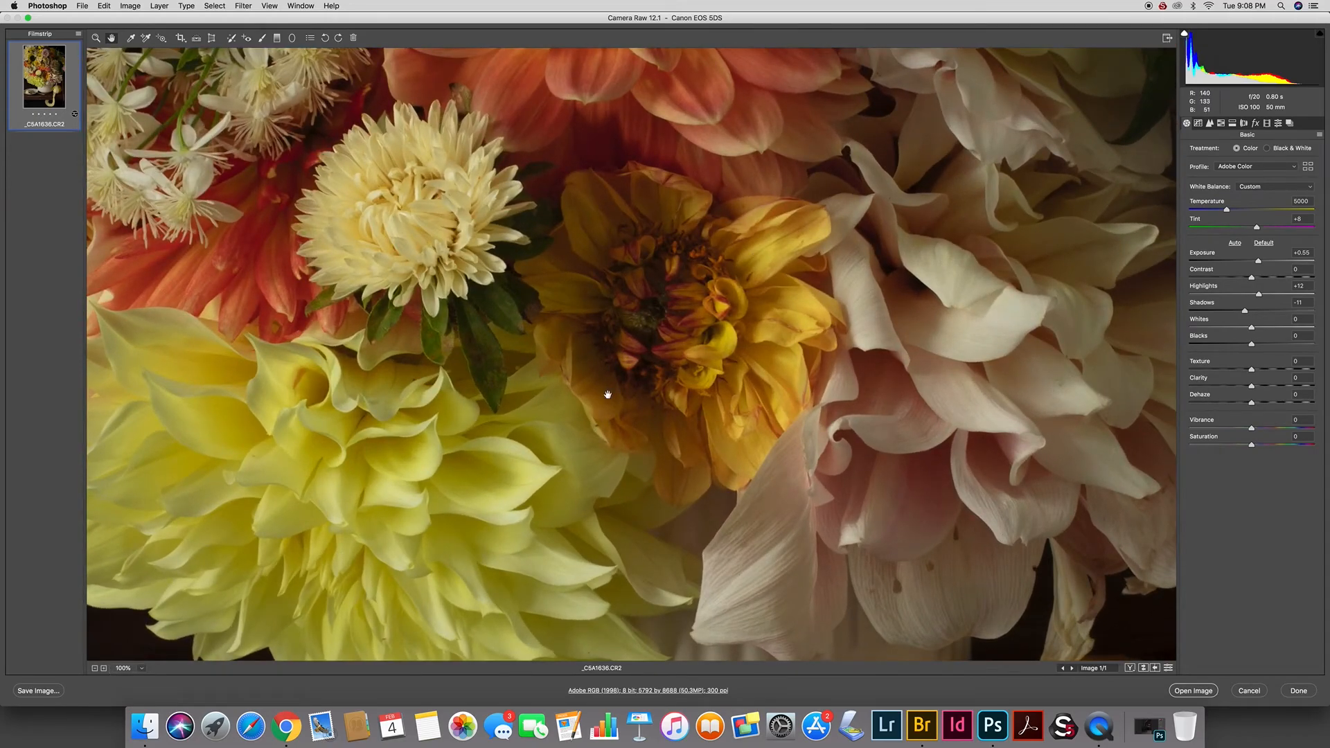
{"action": "left_click_drag", "start_coordinate": [669, 301], "coordinate": [842, 534]}
{"action": "left_click_drag", "start_coordinate": [752, 366], "coordinate": [861, 535]}
{"action": "left_click_drag", "start_coordinate": [760, 404], "coordinate": [779, 267]}
{"action": "left_click_drag", "start_coordinate": [658, 426], "coordinate": [705, 255]}
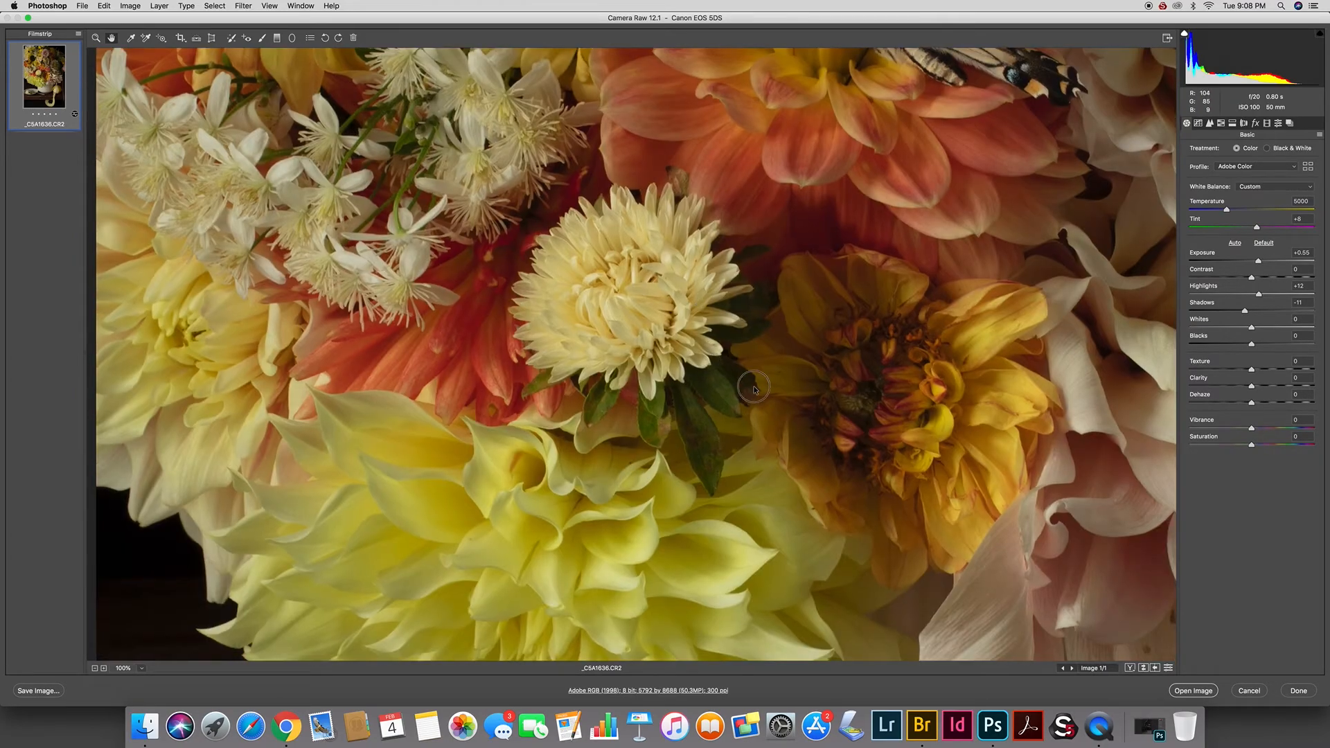
{"action": "left_click_drag", "start_coordinate": [747, 388], "coordinate": [681, 357]}
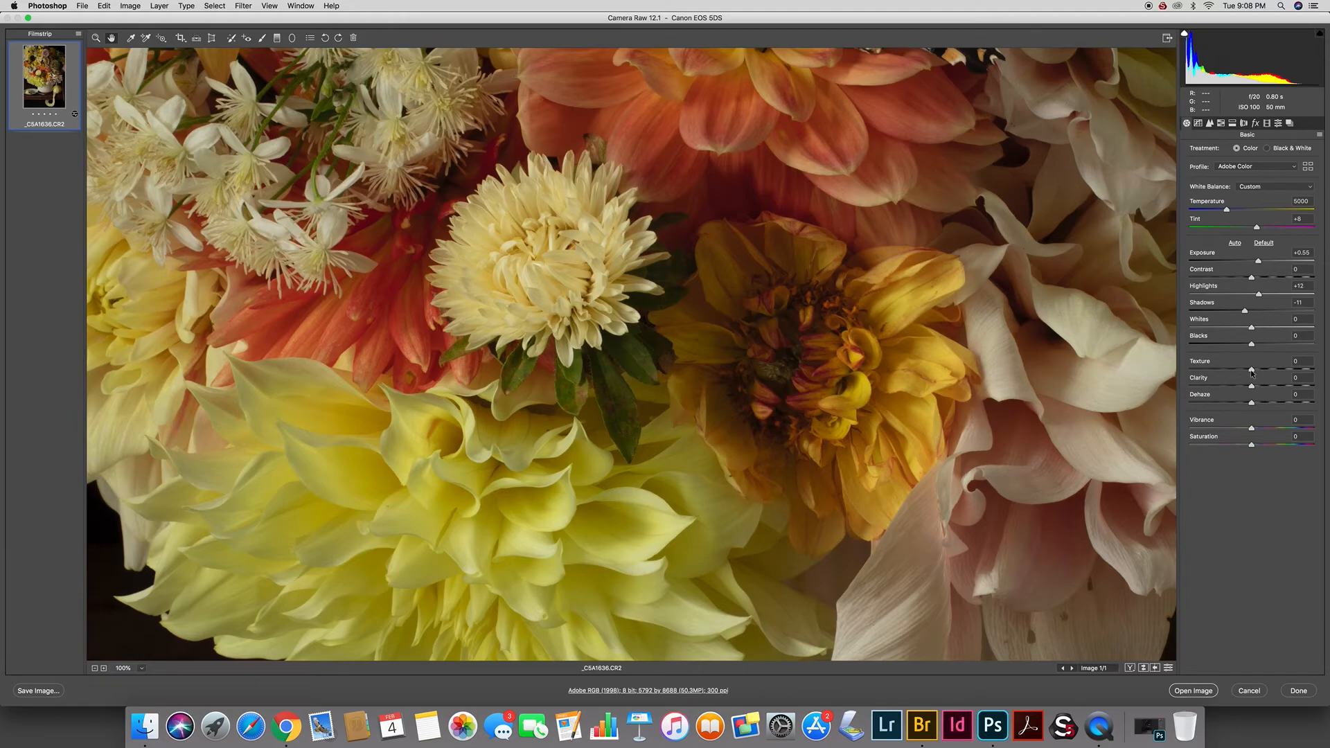
{"action": "left_click_drag", "start_coordinate": [1251, 371], "coordinate": [1313, 370]}
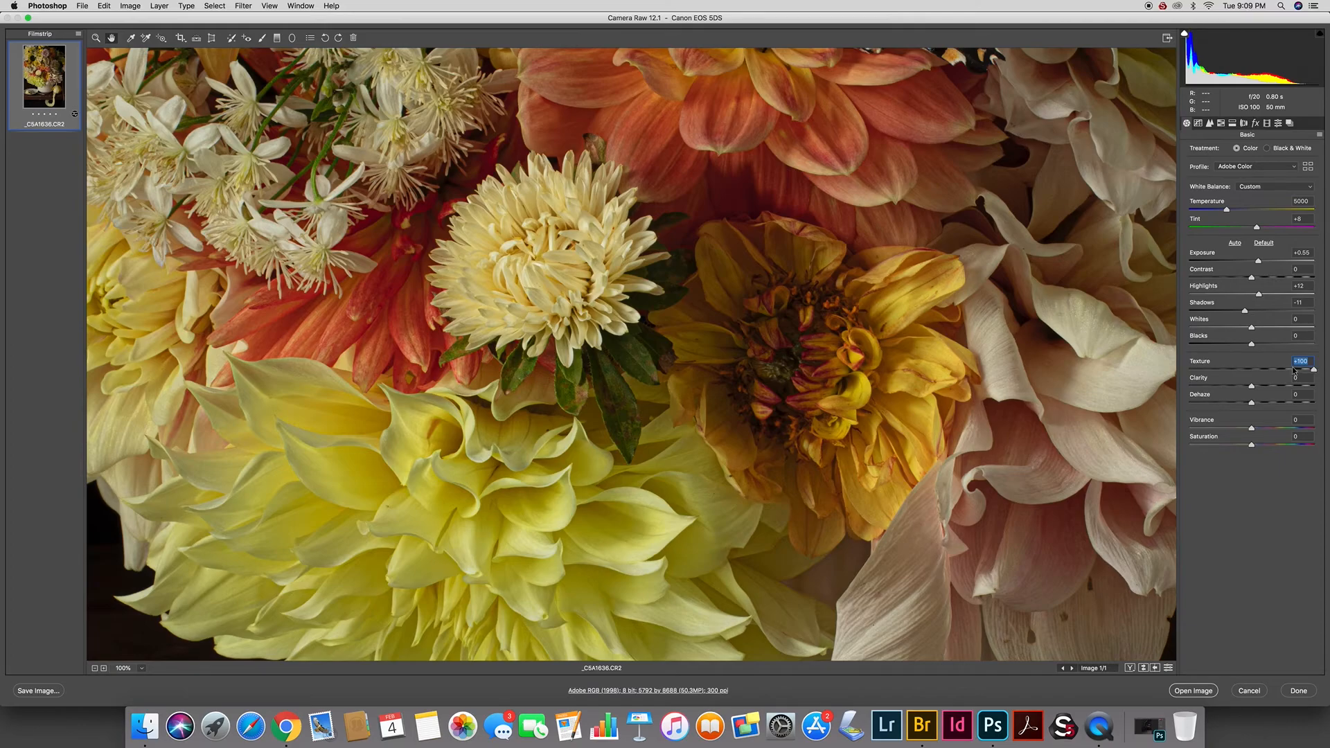
Reset the Texture to 0, and try a Clarity of +100 before returning it to 0.
{"action": "type", "text": "0"}
{"action": "key", "text": "Tab"}
{"action": "type", "text": "100"}
{"action": "key", "text": "Return"}
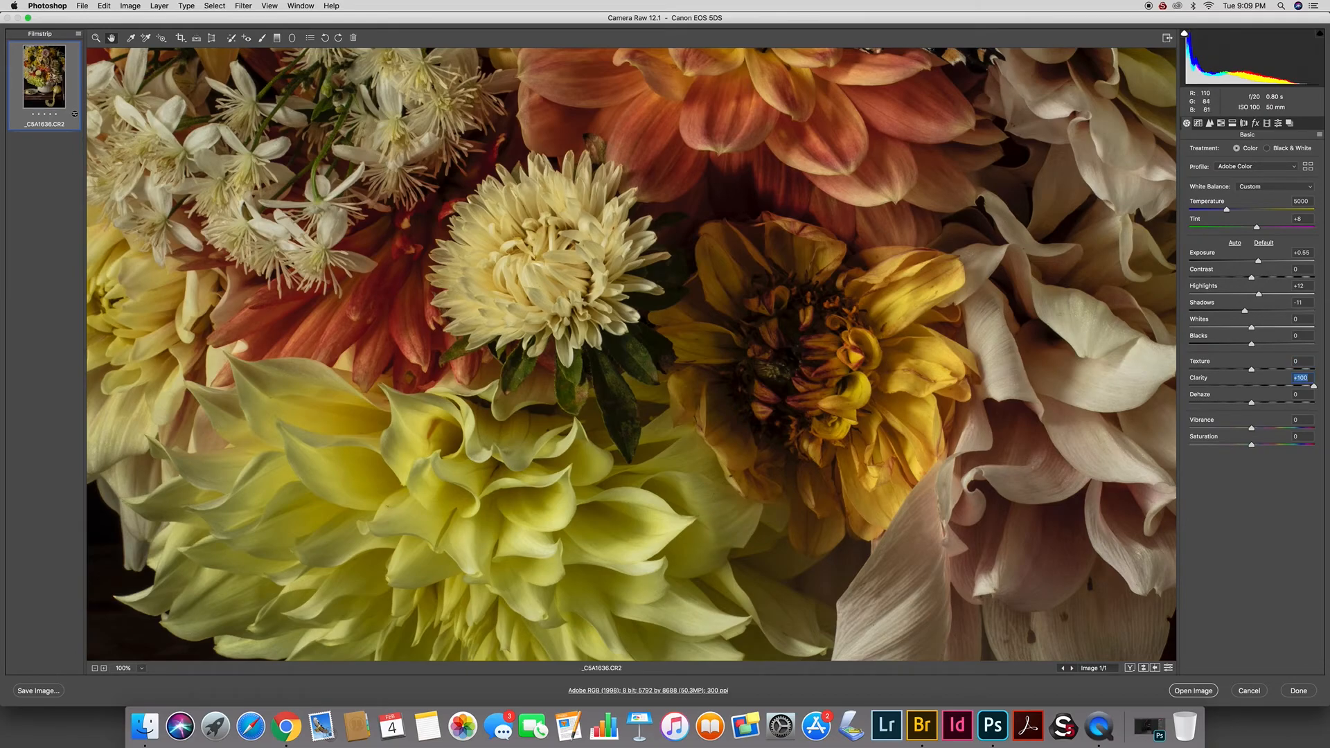
{"action": "type", "text": "5"}
{"action": "key", "text": "Return"}
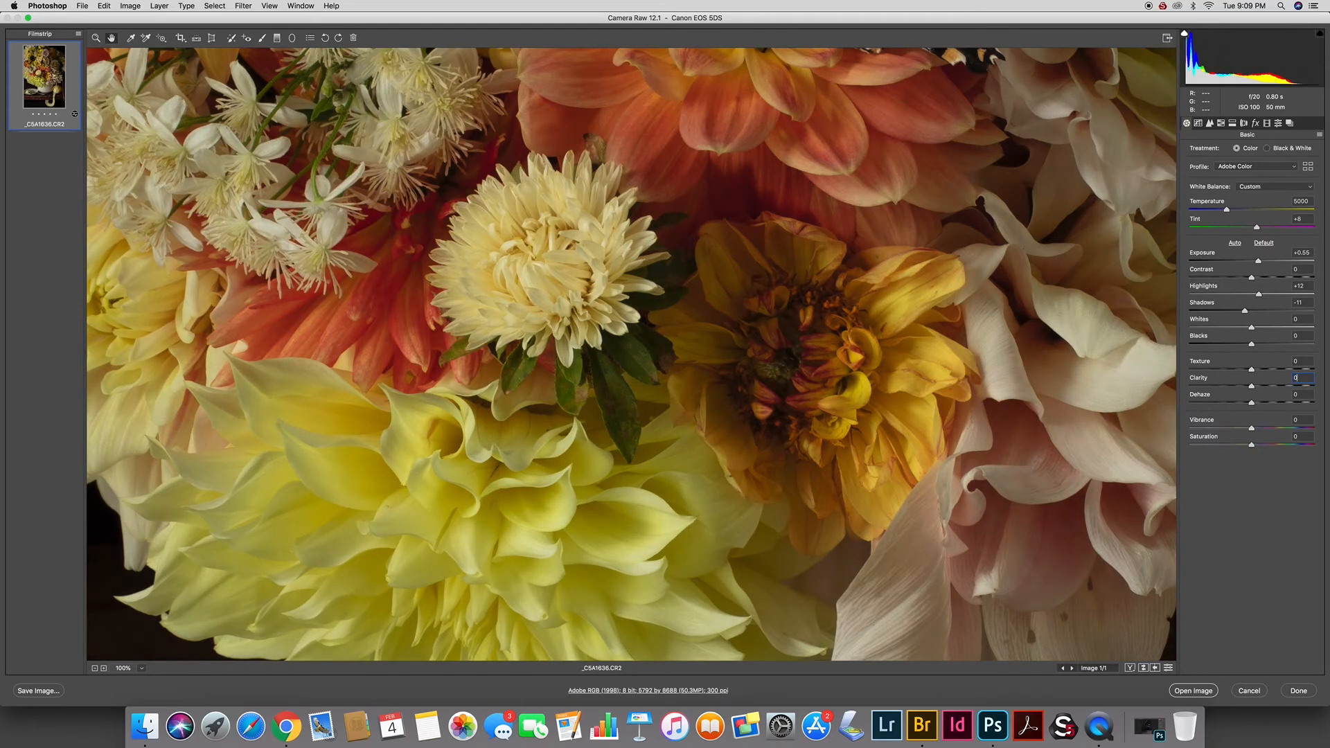
Set moderate detail enhancement with Texture at +13 and Clarity at +9.
{"action": "left_click_drag", "start_coordinate": [1252, 370], "coordinate": [1259, 370]}
{"action": "key", "text": "shift+Tab"}
{"action": "key", "text": "Tab"}
Examine the flowers and butterfly at 100% for the effect of the Texture and Clarity adjustments, and return to the whole image.
{"action": "scroll", "coordinate": [631, 354], "scroll_direction": "up", "scroll_amount": 15}
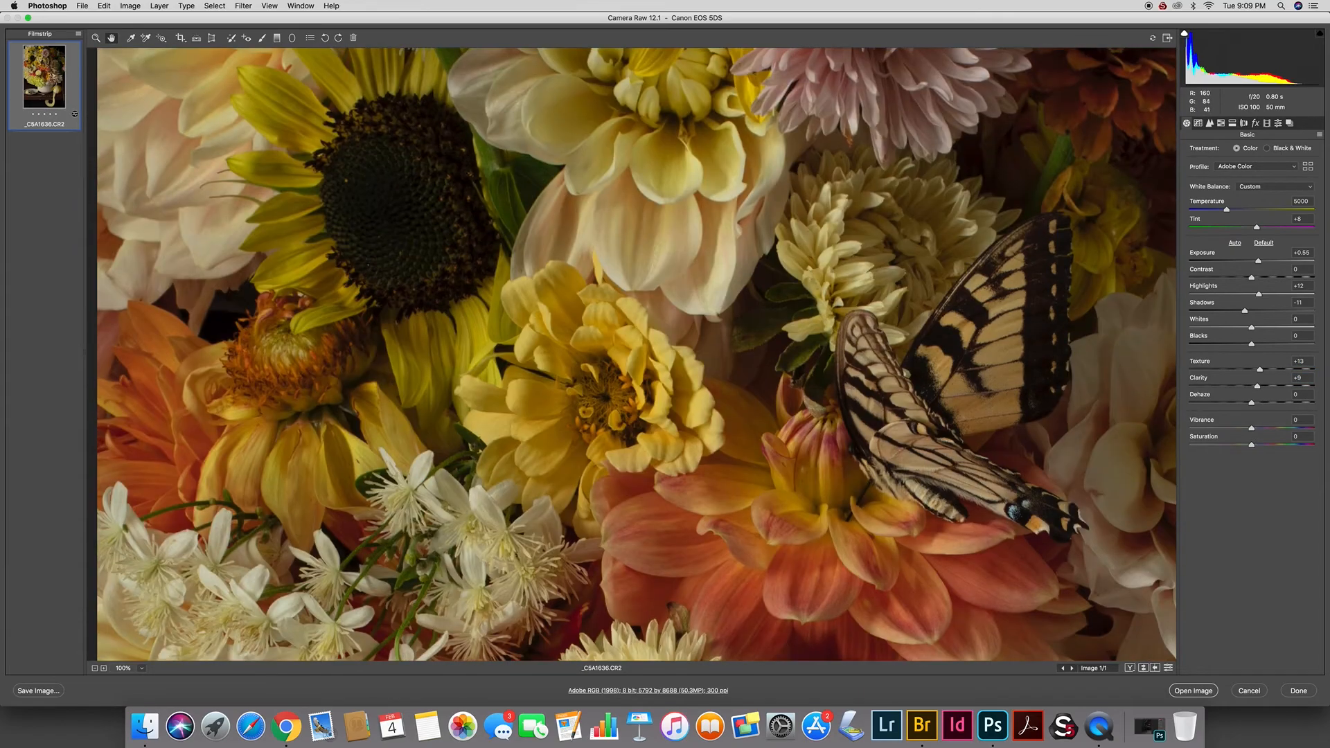
{"action": "scroll", "coordinate": [631, 354], "scroll_direction": "right", "scroll_amount": 10}
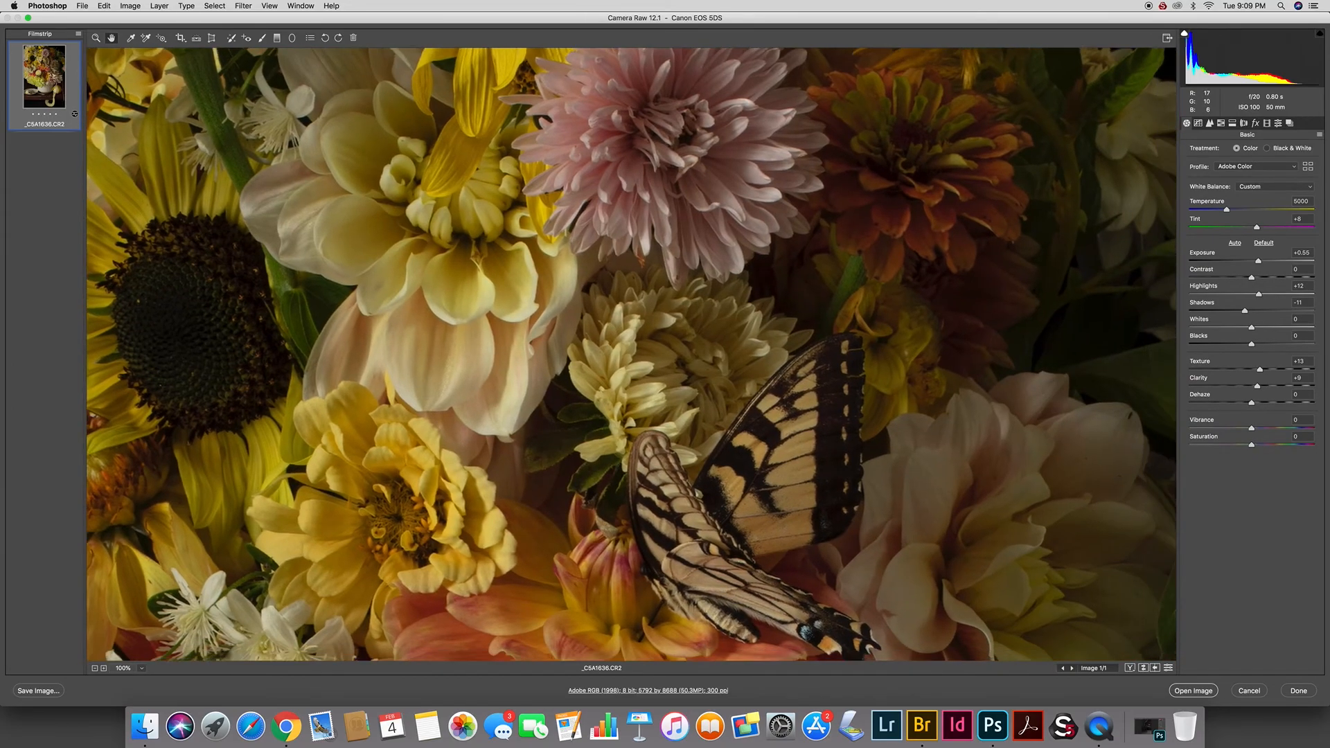
{"action": "scroll", "coordinate": [631, 354], "scroll_direction": "up", "scroll_amount": 10}
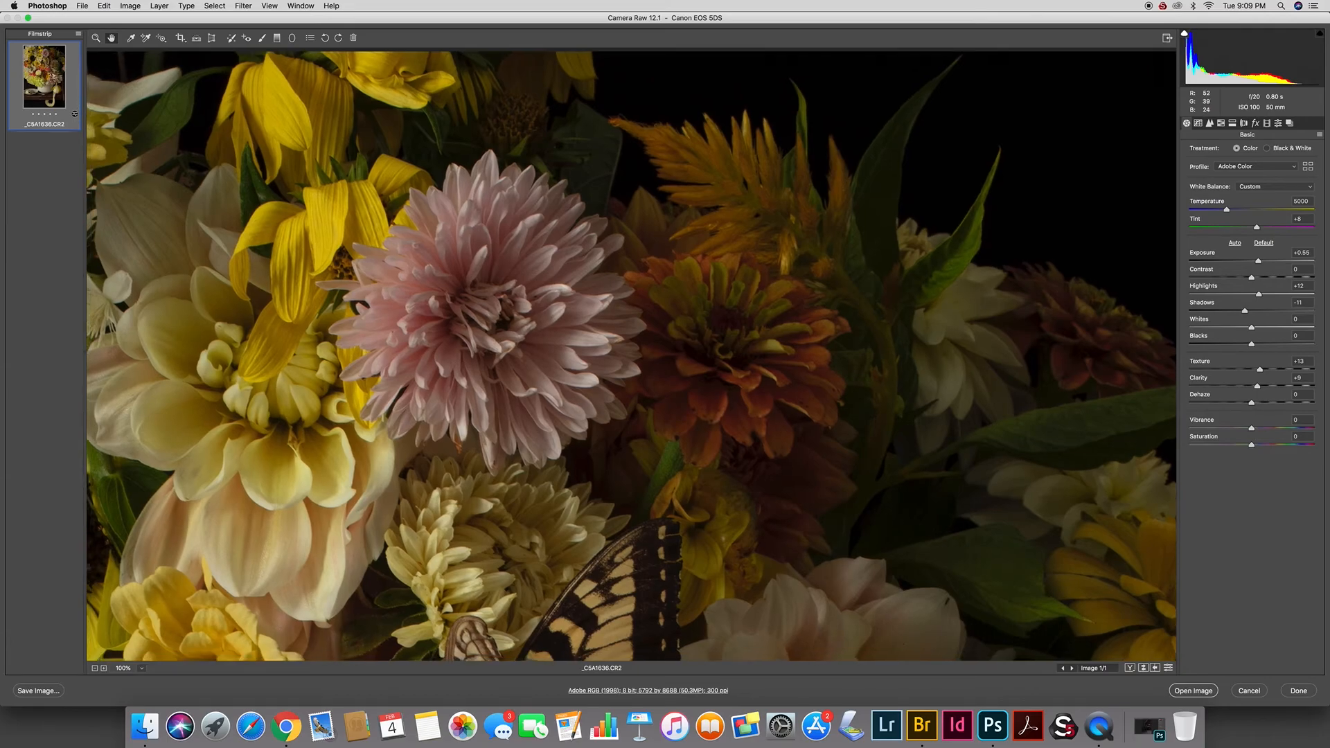
{"action": "scroll", "coordinate": [631, 354], "scroll_direction": "down", "scroll_amount": 8}
{"action": "scroll", "coordinate": [631, 354], "scroll_direction": "left", "scroll_amount": 10}
{"action": "scroll", "coordinate": [630, 354], "scroll_direction": "down", "scroll_amount": 10}
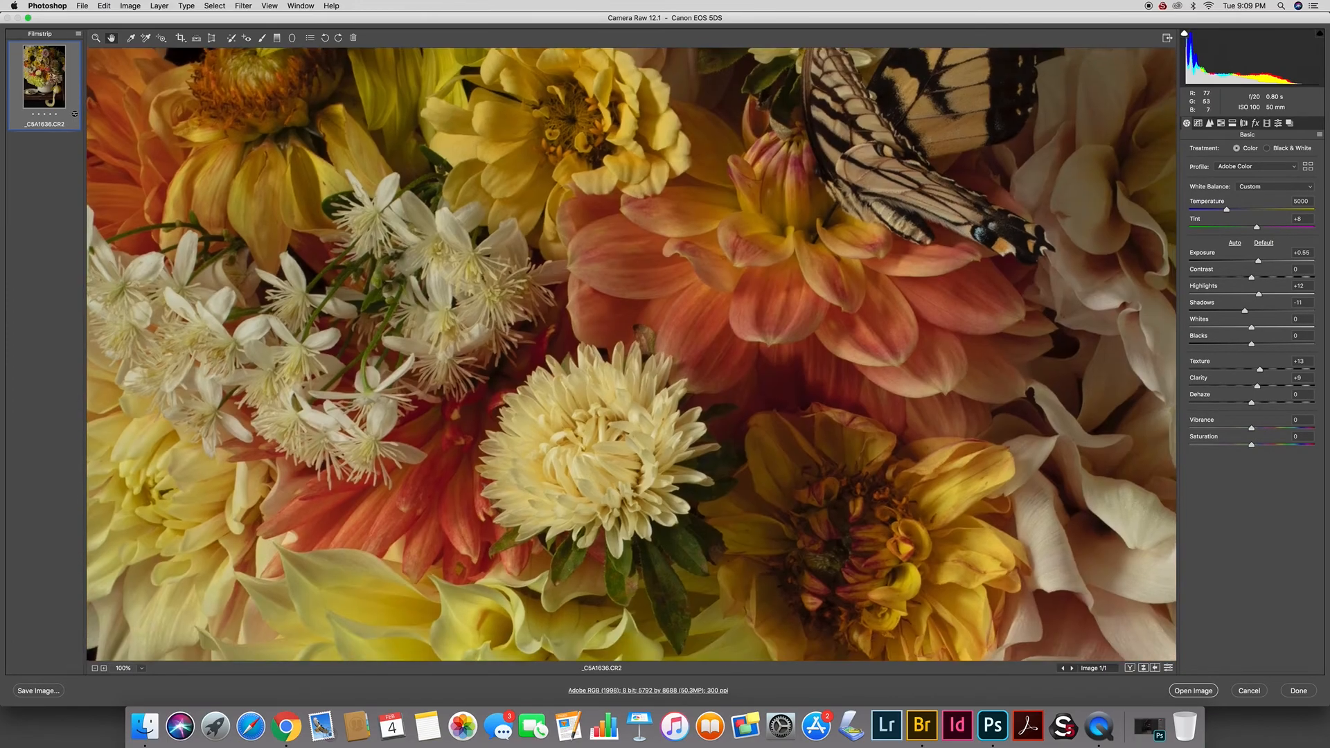
{"action": "scroll", "coordinate": [631, 354], "scroll_direction": "down", "scroll_amount": 5}
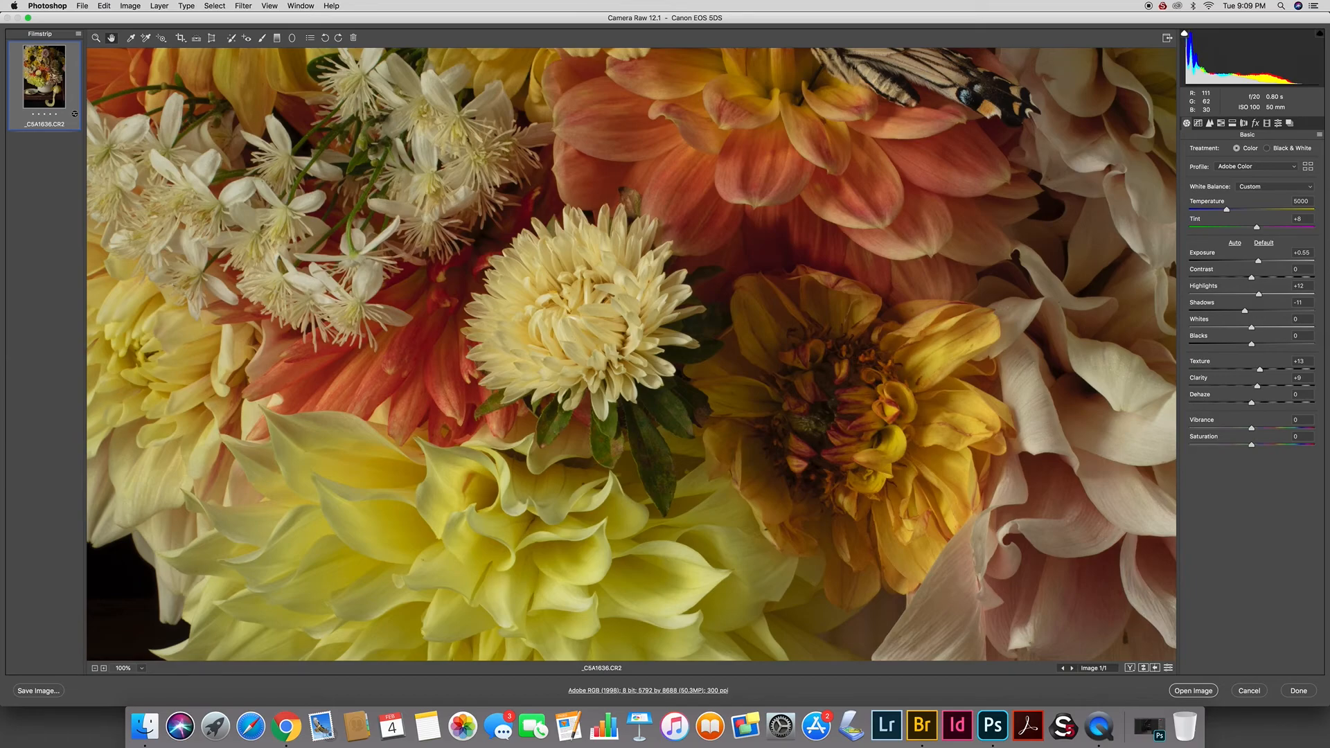
{"action": "key", "text": "super+0"}
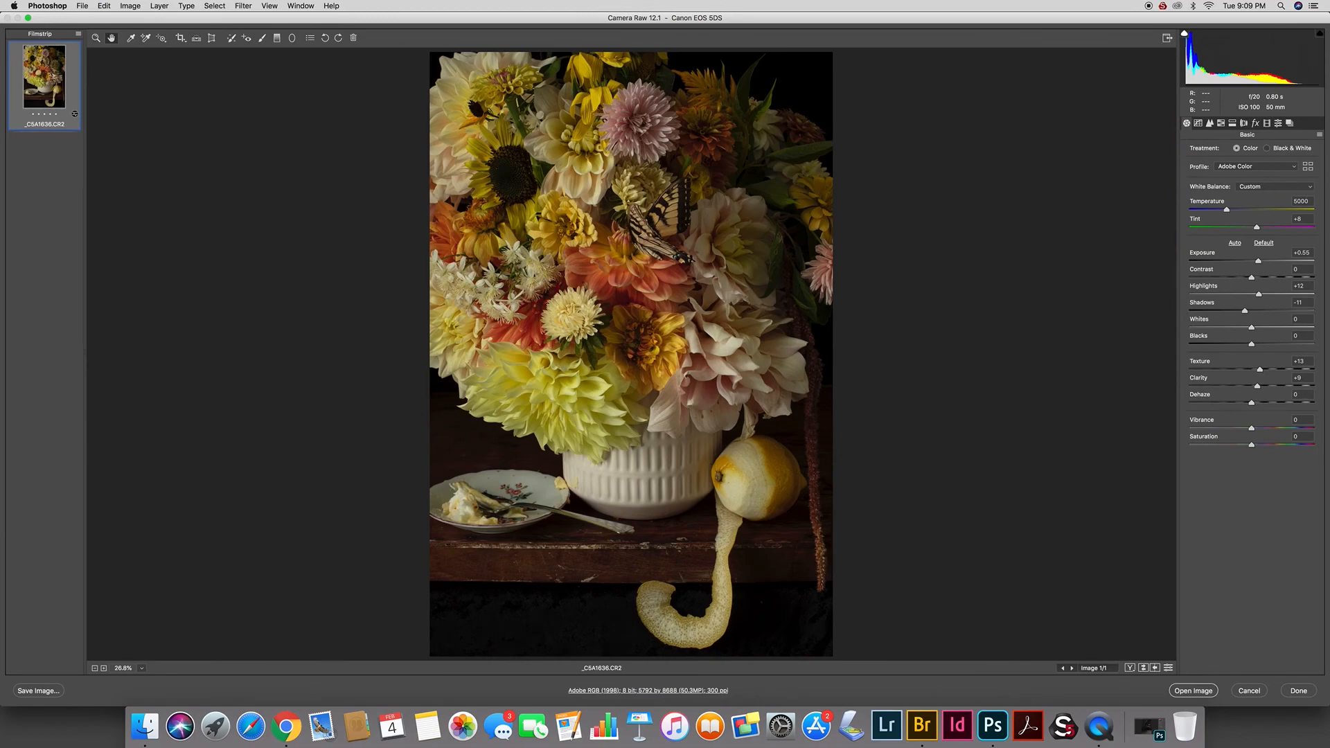
Compare the edits in the Before/After Left/Right Split view at 100% around the butterfly and flowers, and return to the fitted single view.
{"action": "left_click", "coordinate": [1130, 668]}
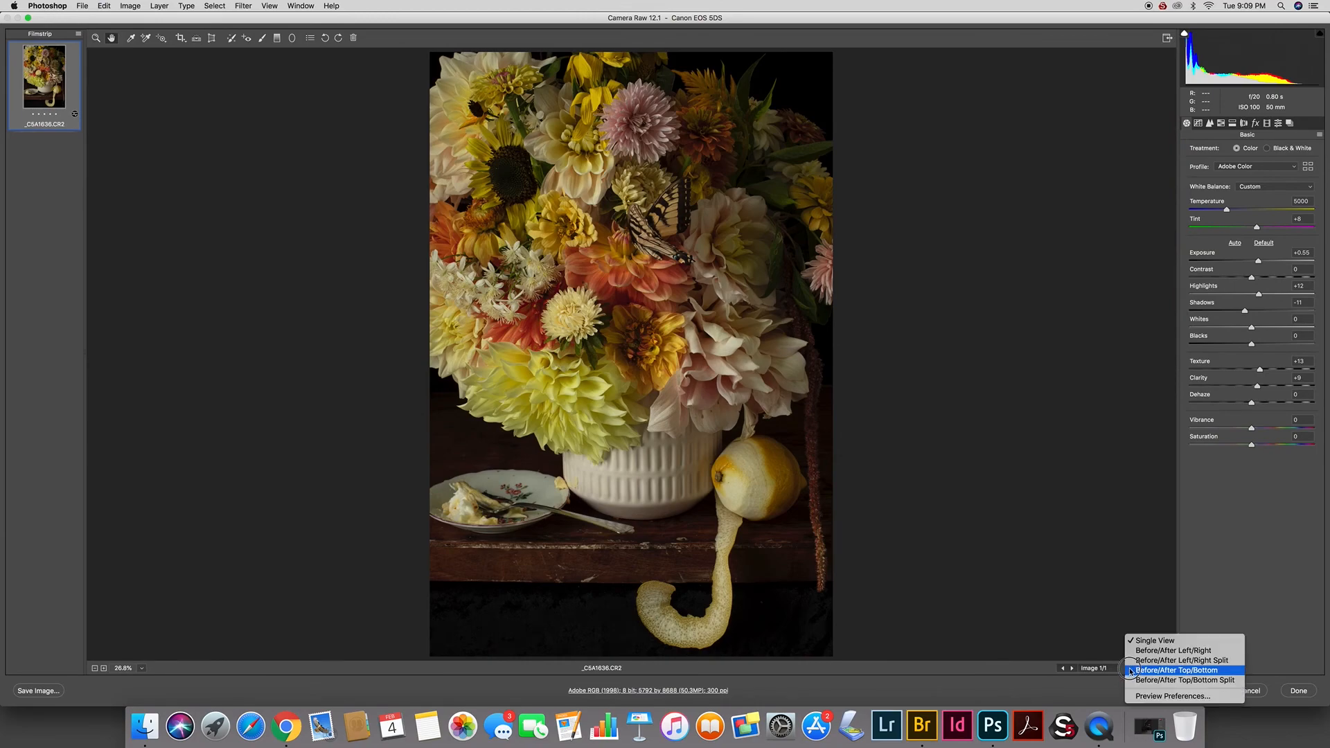
{"action": "left_click", "coordinate": [1131, 660]}
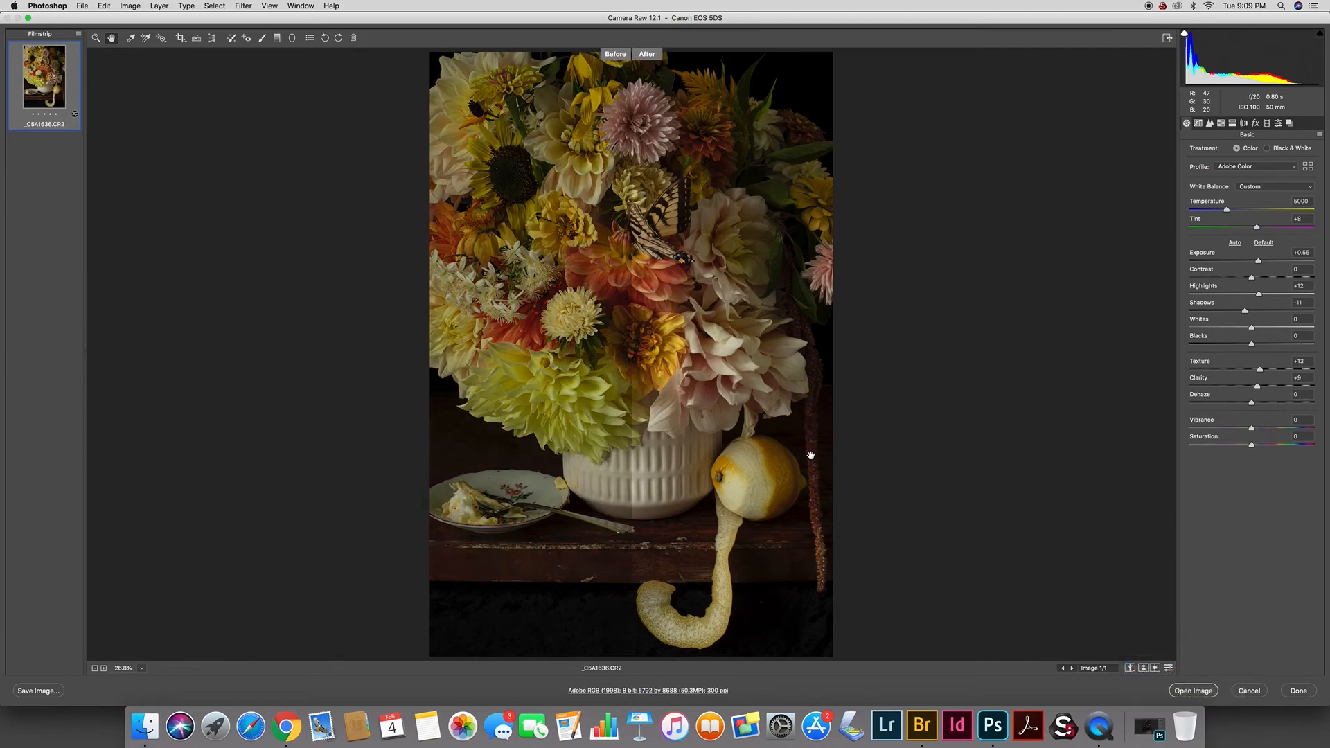
{"action": "left_click", "coordinate": [821, 365]}
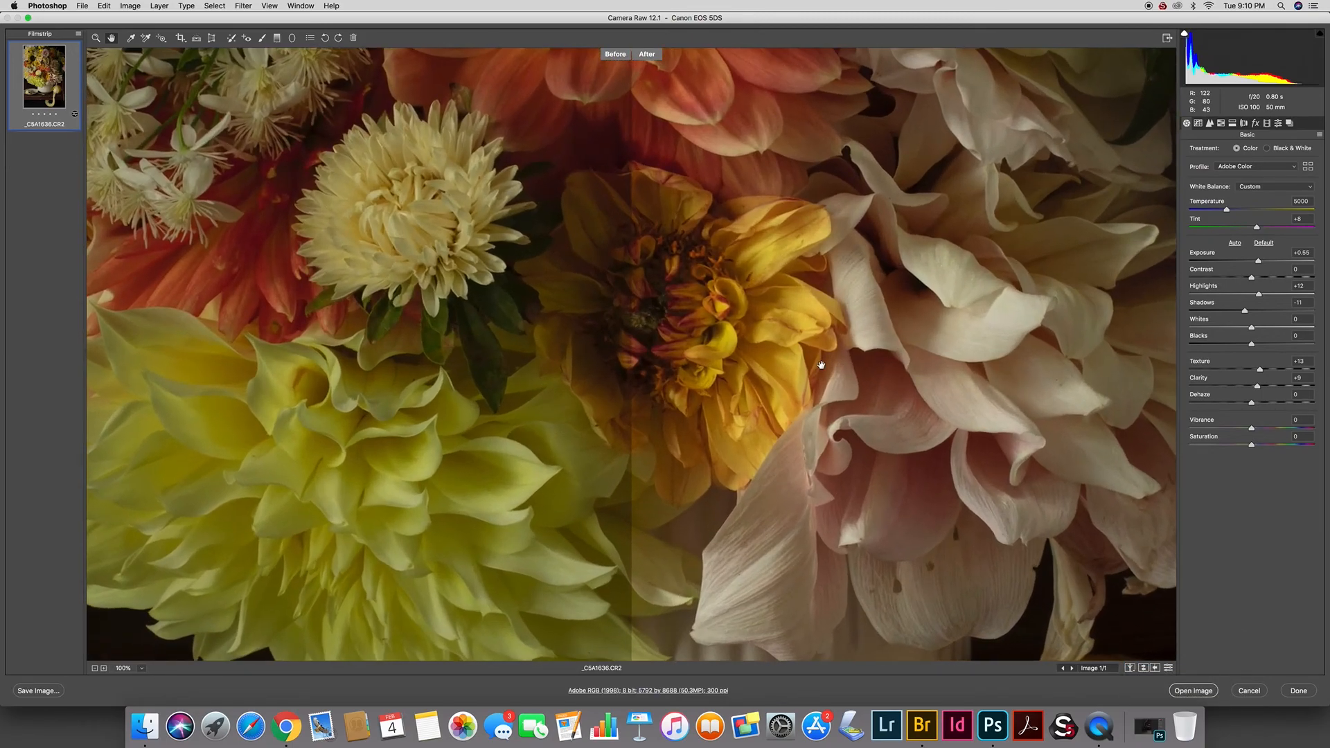
{"action": "left_click_drag", "start_coordinate": [655, 212], "coordinate": [638, 436]}
{"action": "left_click_drag", "start_coordinate": [697, 275], "coordinate": [621, 345]}
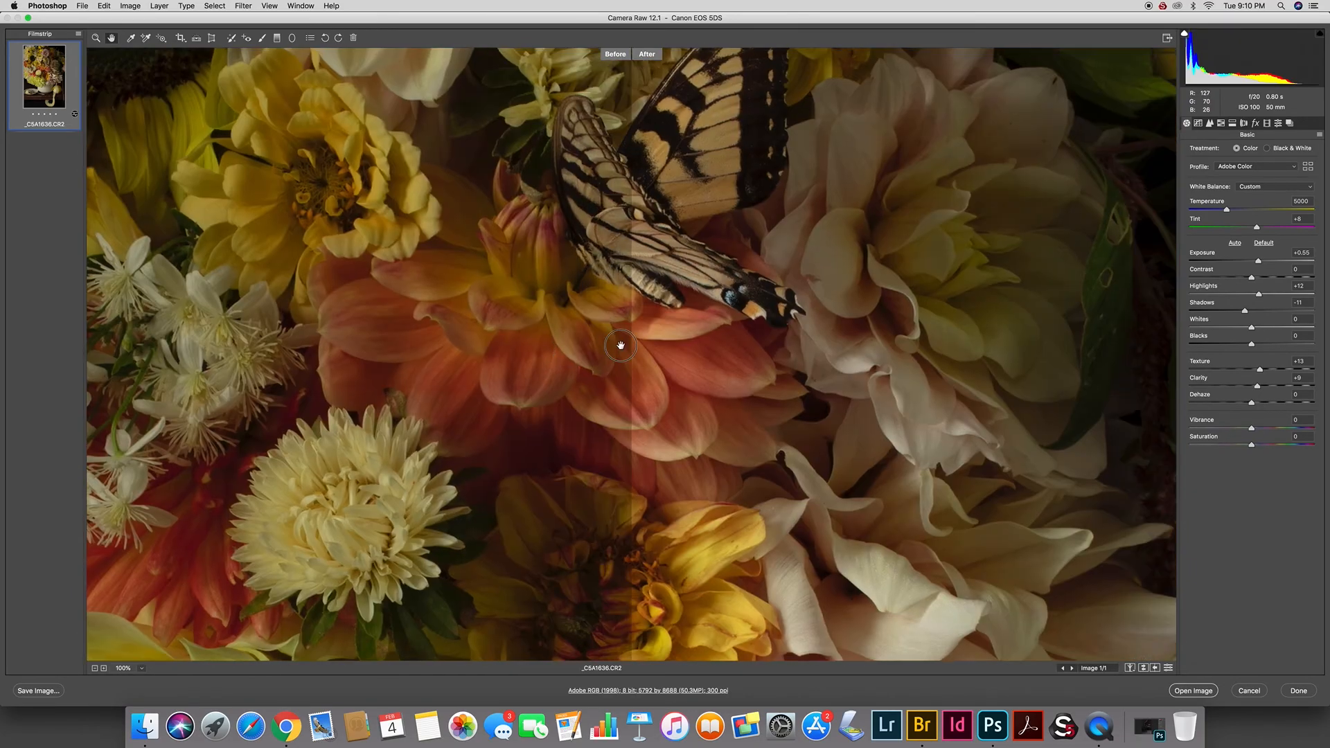
{"action": "left_click_drag", "start_coordinate": [746, 382], "coordinate": [894, 361]}
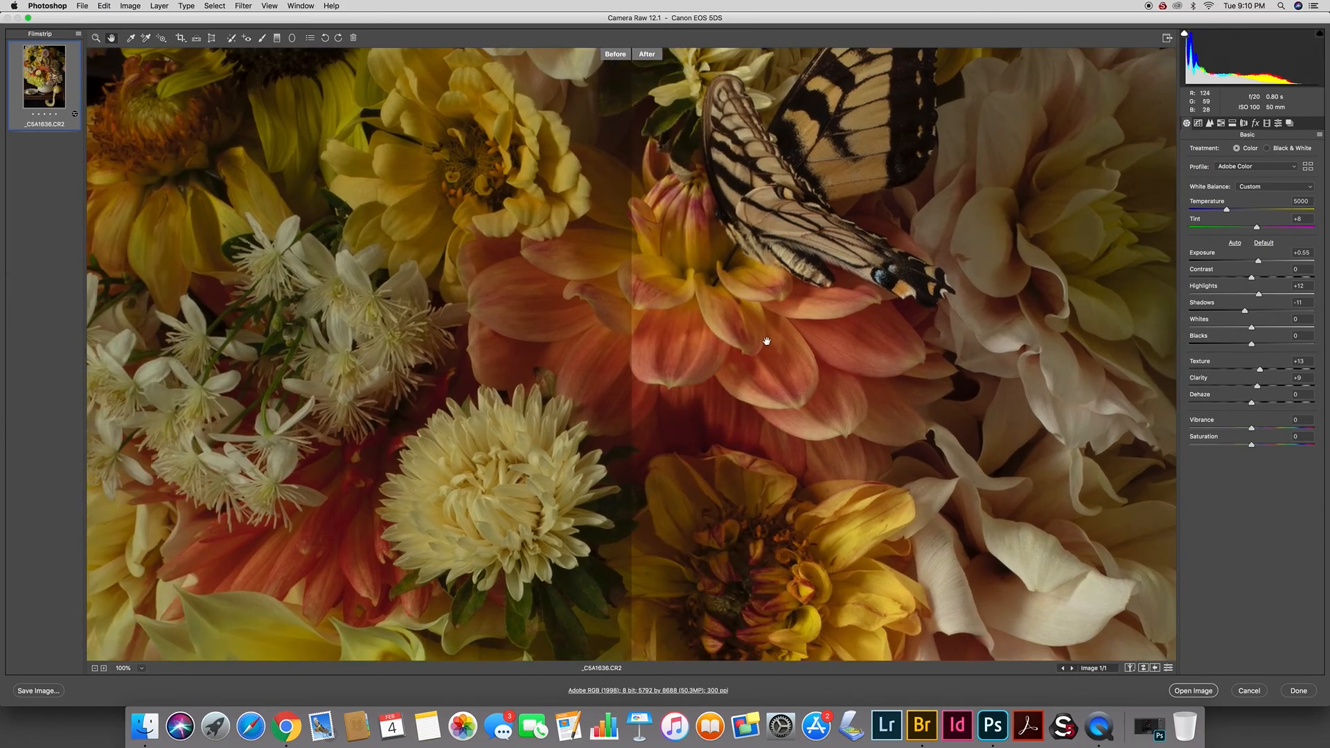
{"action": "left_click", "coordinate": [1130, 668]}
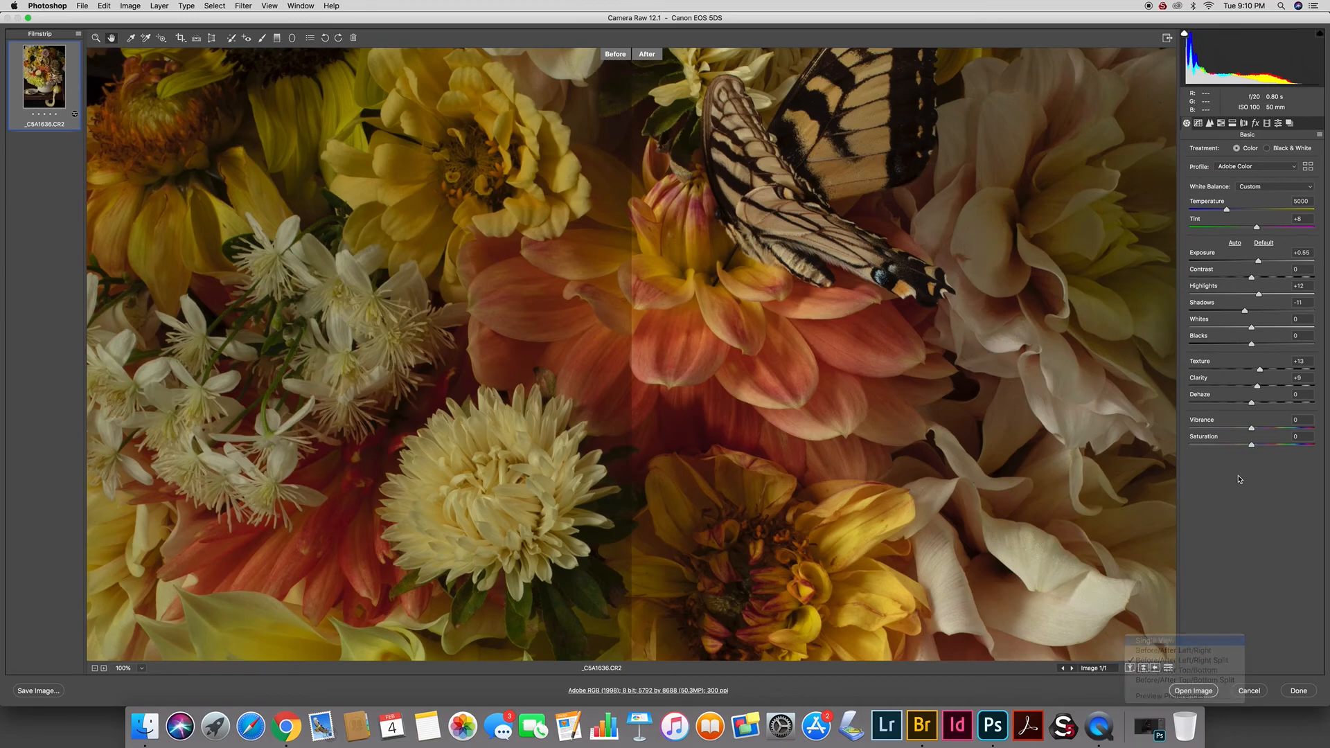
{"action": "key", "text": "super+0"}
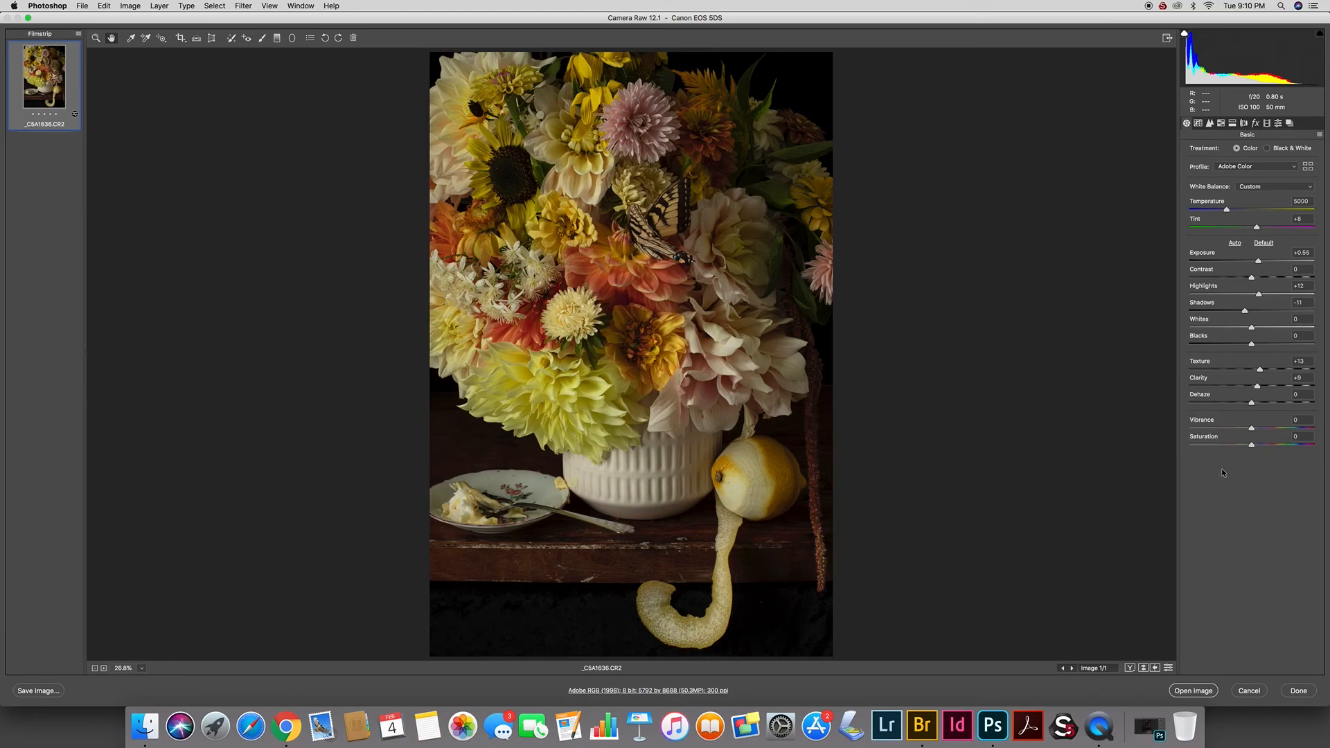
Boost the photo's colors with a Vibrance of +4 and a Saturation of +12.
{"action": "mouse_move", "coordinate": [1251, 429]}
{"action": "left_mouse_down"}
{"action": "mouse_move", "coordinate": [1325, 426]}
{"action": "mouse_move", "coordinate": [1164, 431]}
{"action": "mouse_move", "coordinate": [1241, 429]}
{"action": "left_mouse_up"}
{"action": "type", "text": "0"}
{"action": "left_click_drag", "start_coordinate": [1251, 445], "coordinate": [1256, 445]}
{"action": "key", "text": "Tab"}
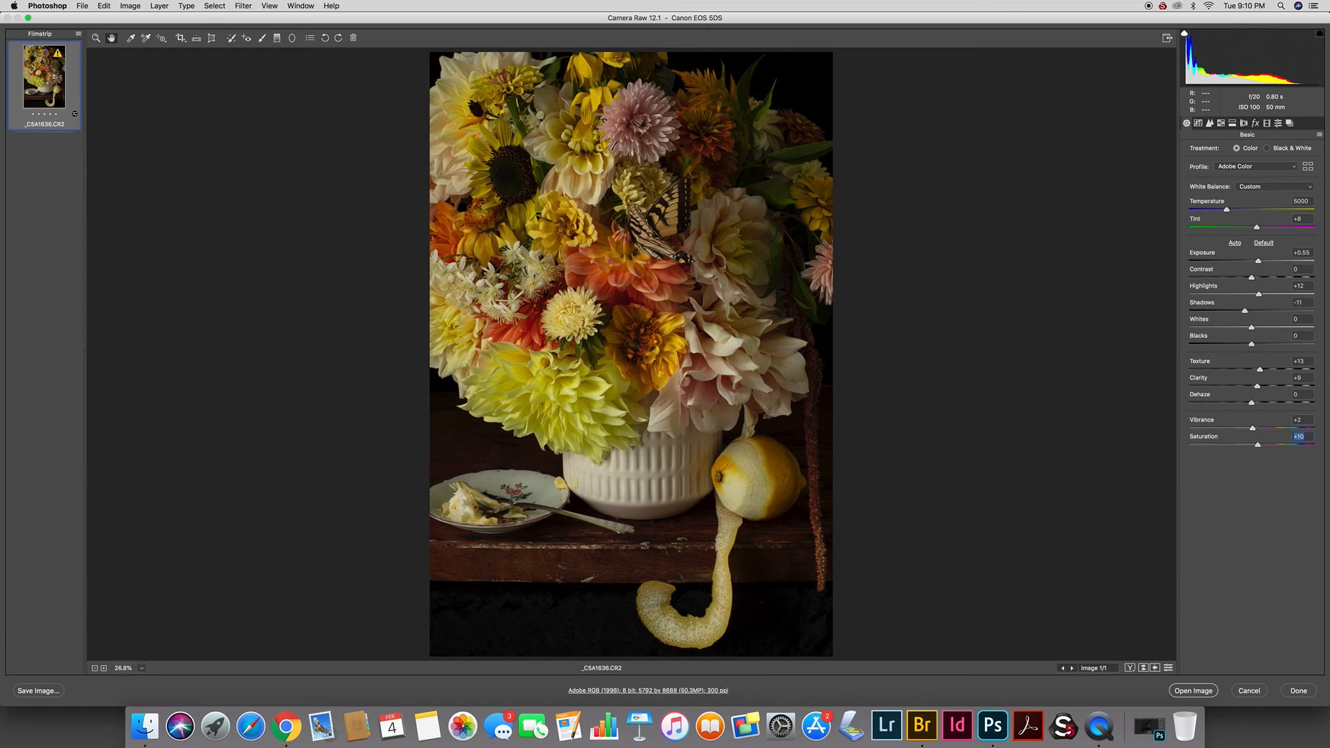
{"action": "key", "text": "shift+Tab"}
{"action": "key", "text": "Tab"}
{"action": "key", "text": "Up"}
{"action": "key", "text": "Up"}
Open the choice of before/after comparison layouts for the photo.
{"action": "left_click", "coordinate": [1131, 669]}
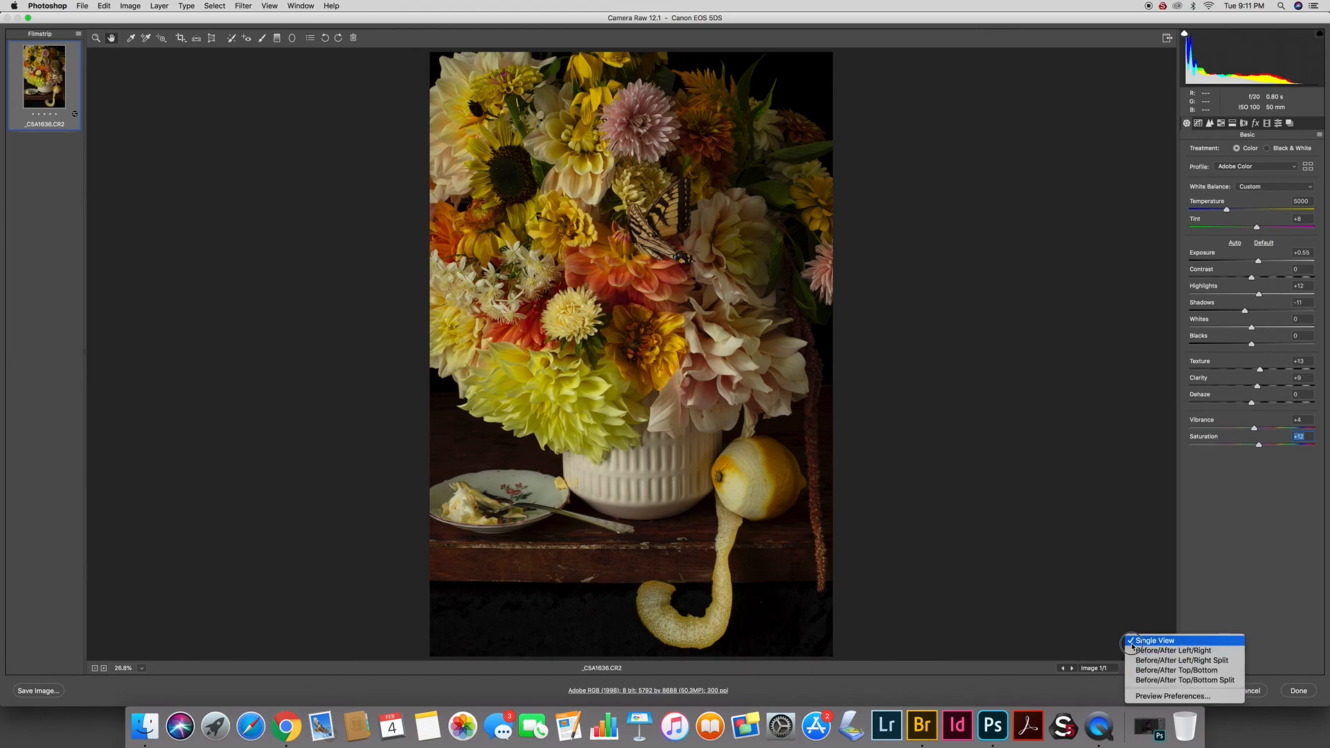